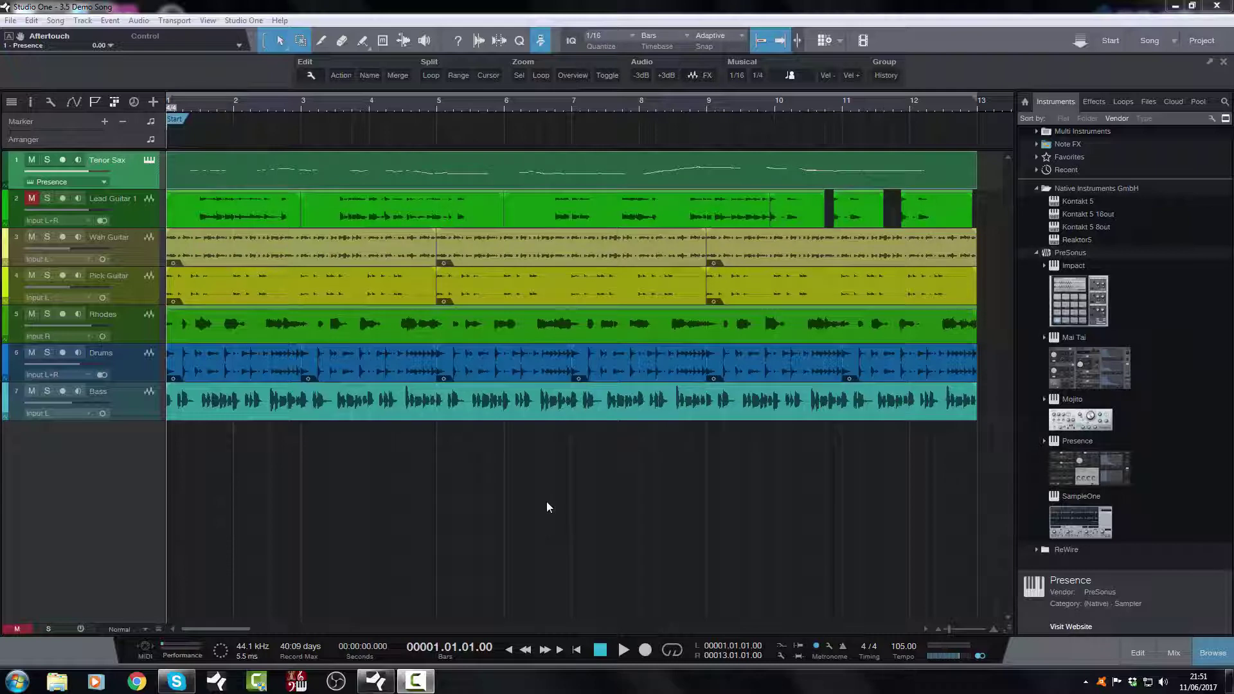
Play the song, then begin exporting the Tenor Sax part into Dropbox > Client Folder.
key(space)
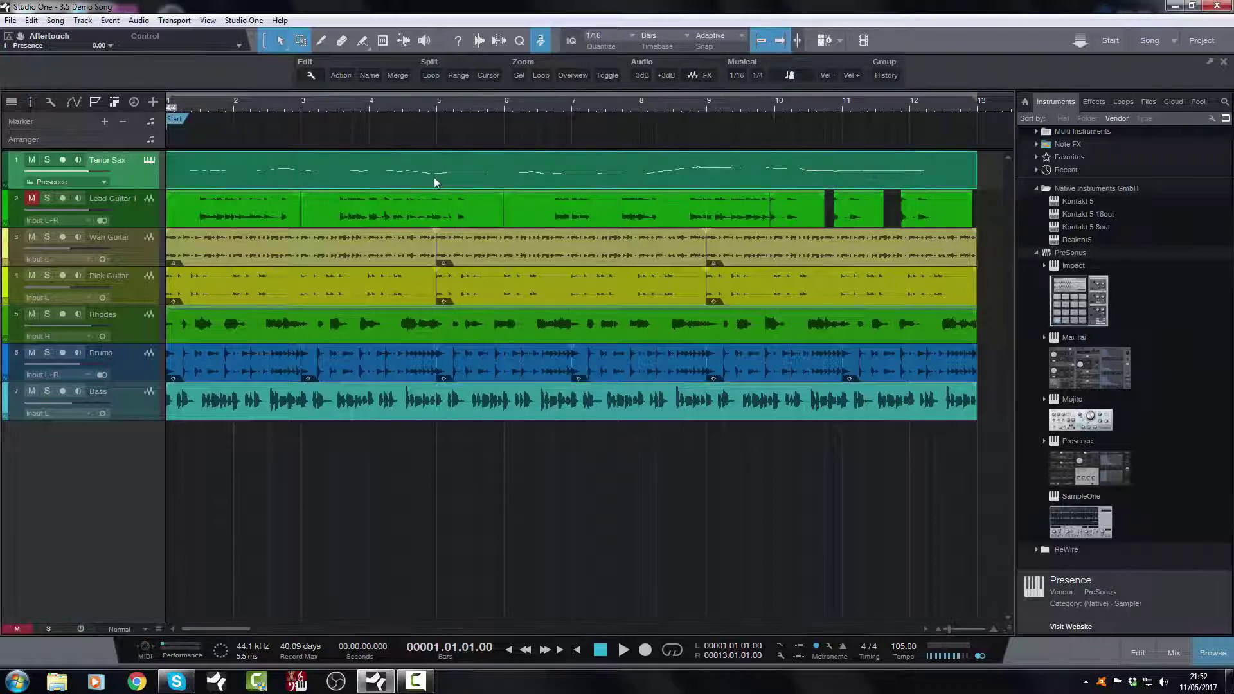
right_click(437, 177)
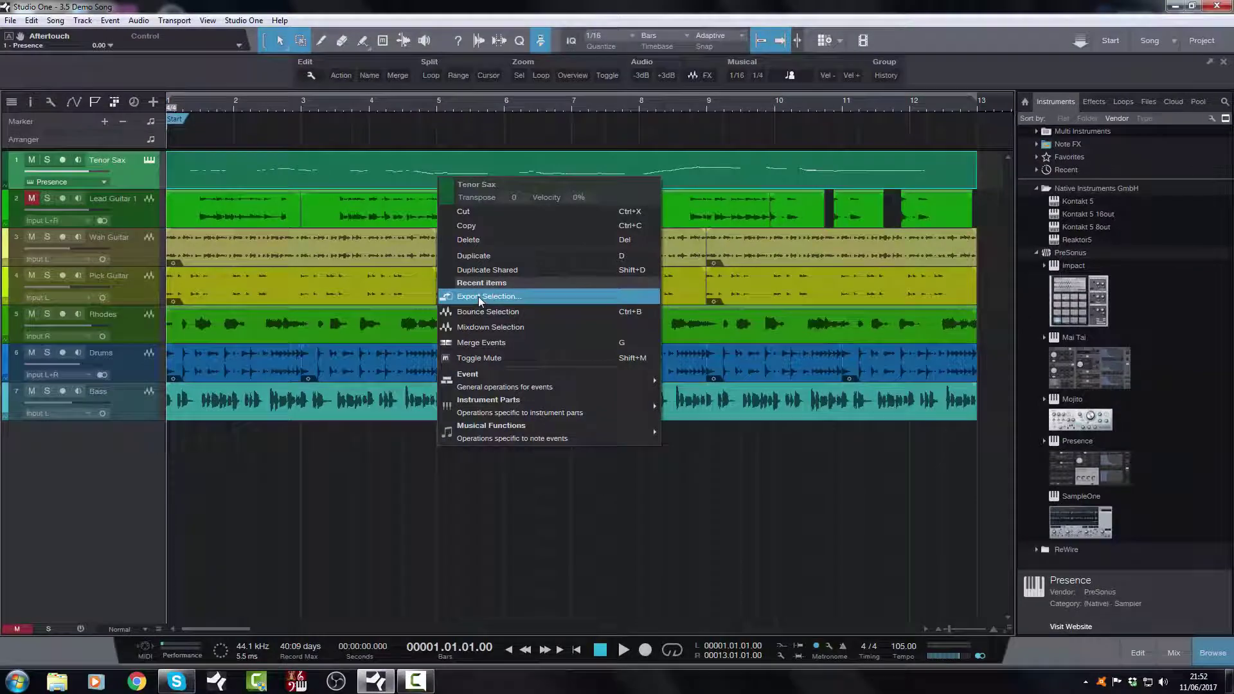
click(479, 297)
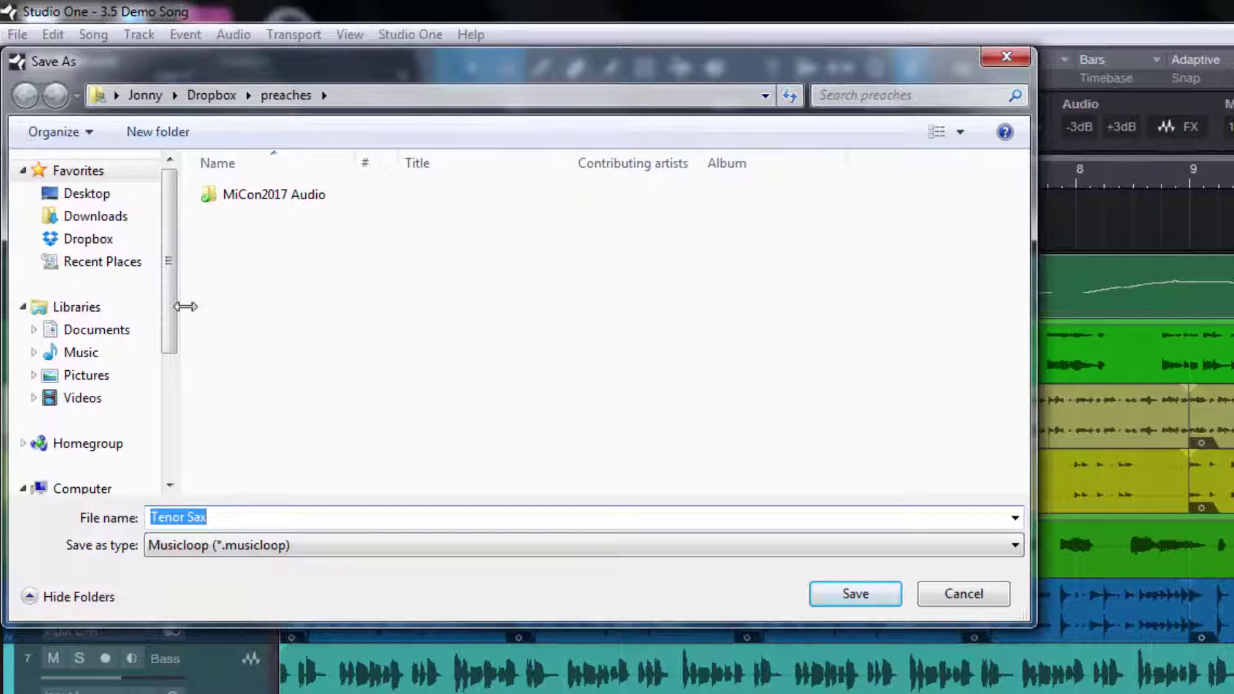
click(84, 243)
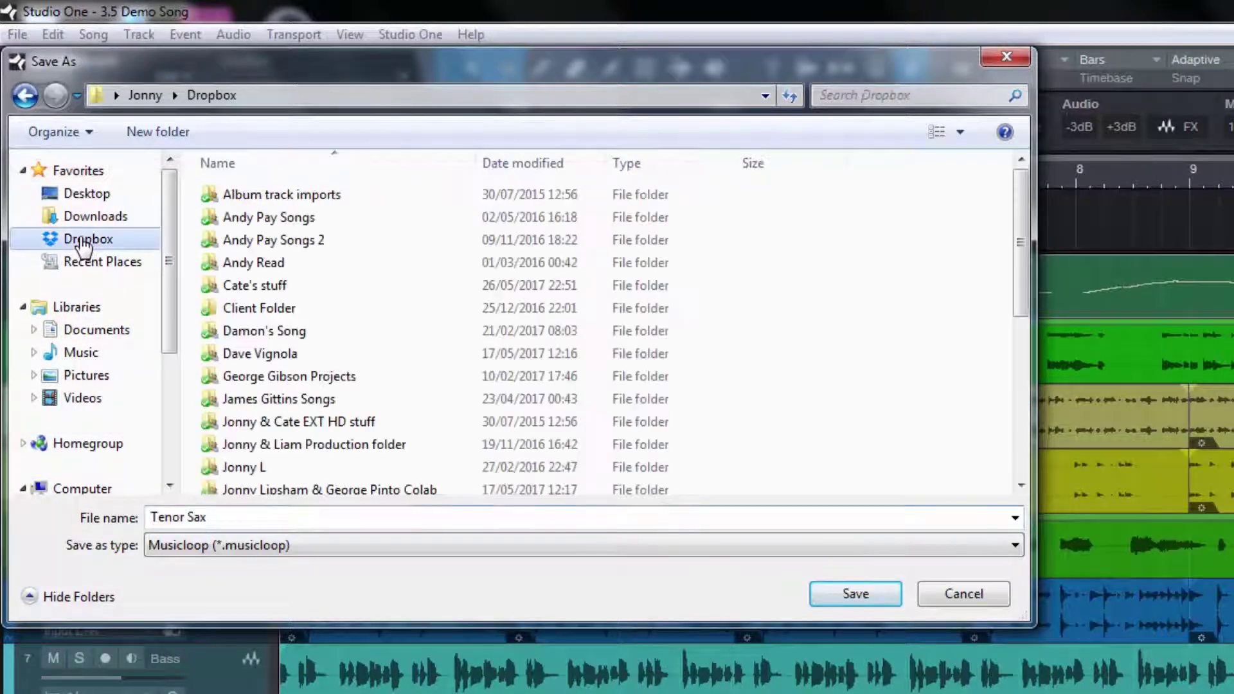
double_click(260, 309)
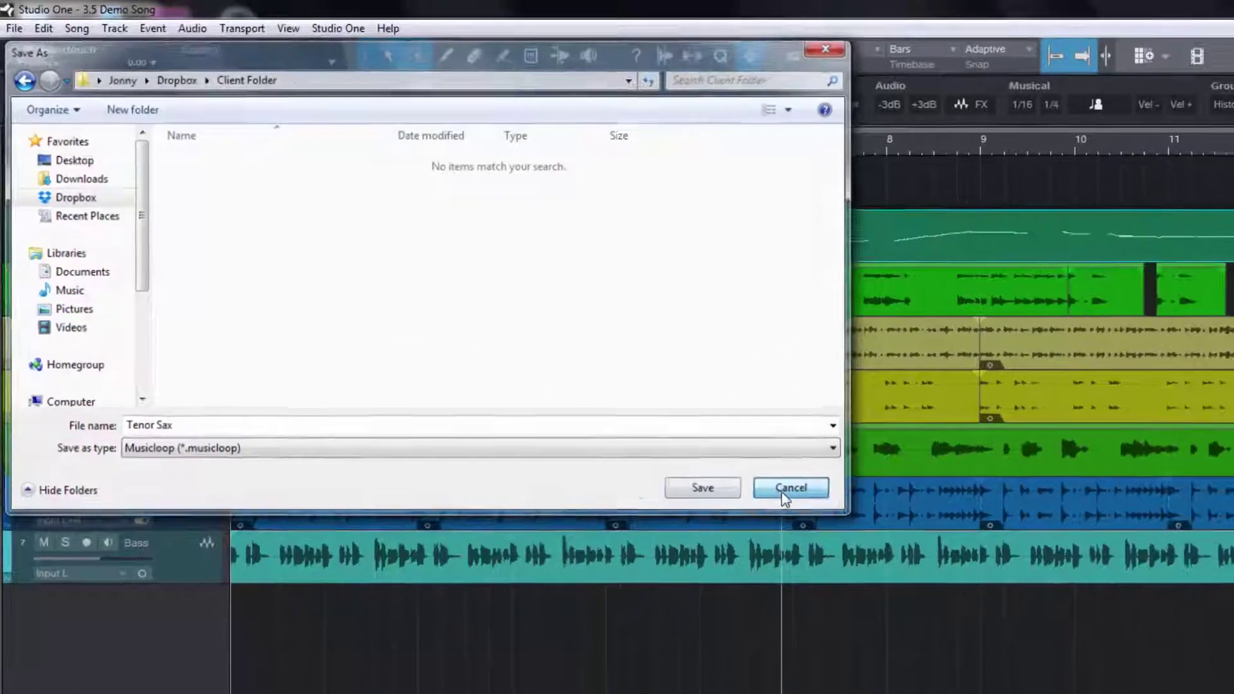
Cancel the file export and render Tenor Sax to a new Mixdown(3) audio track instead.
click(964, 594)
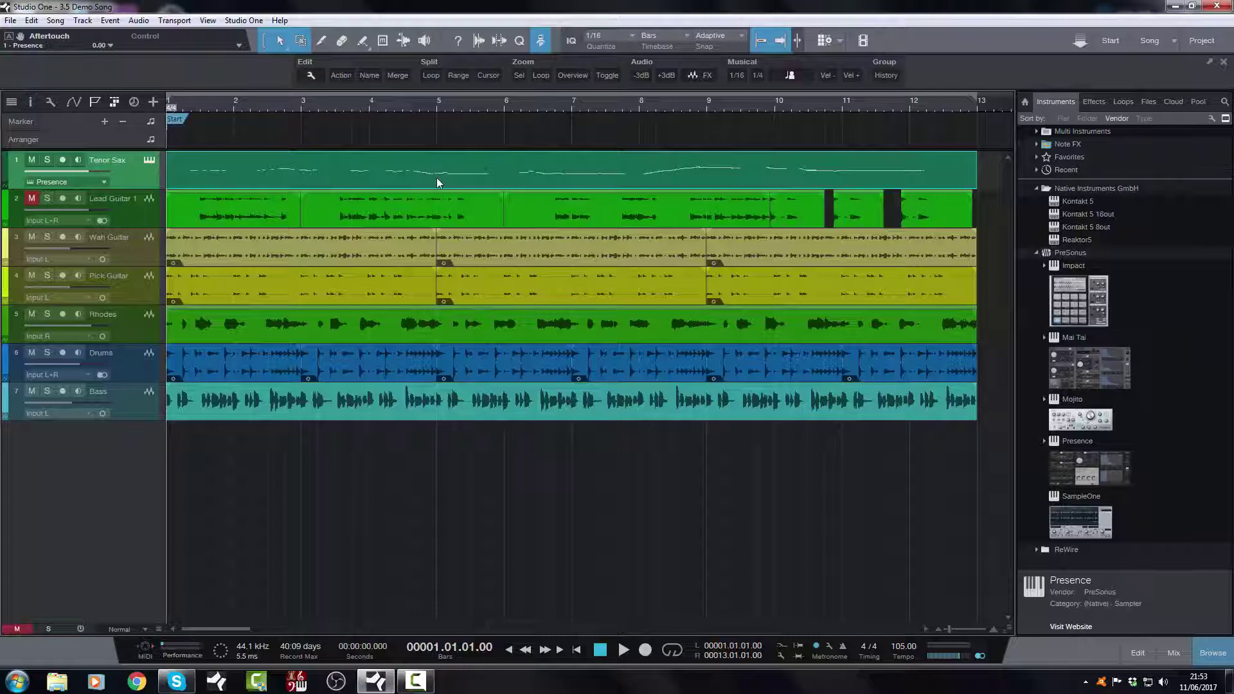
right_click(454, 181)
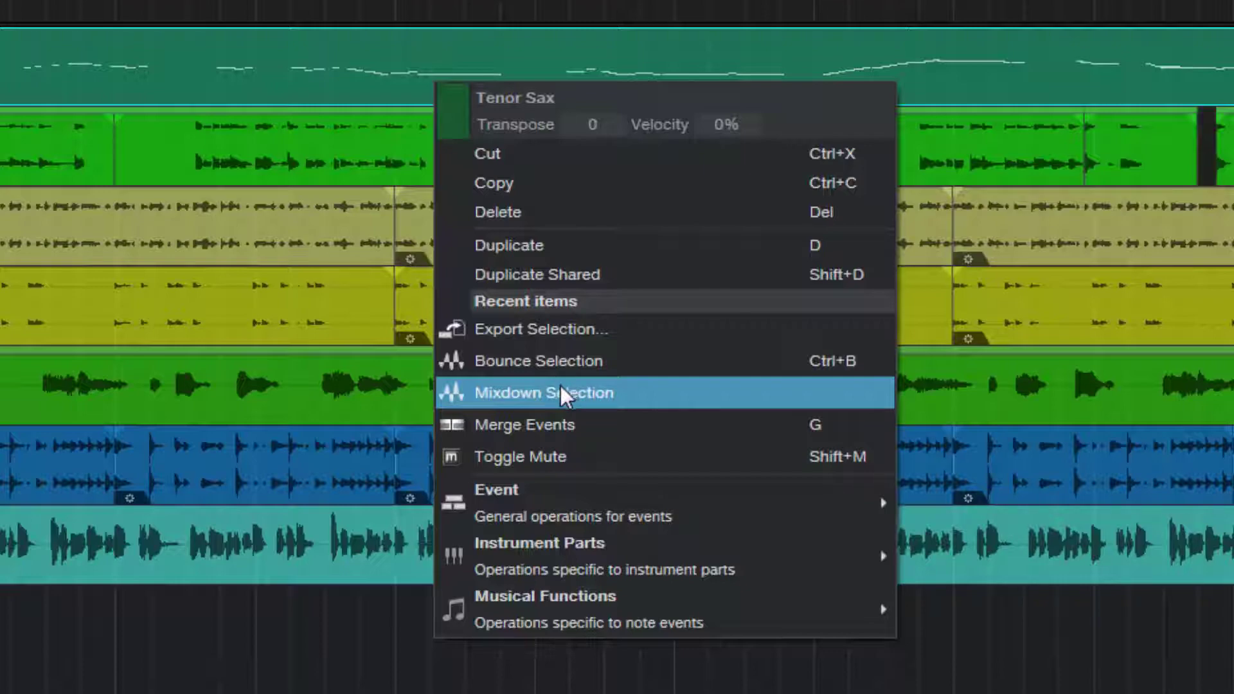
key(Escape)
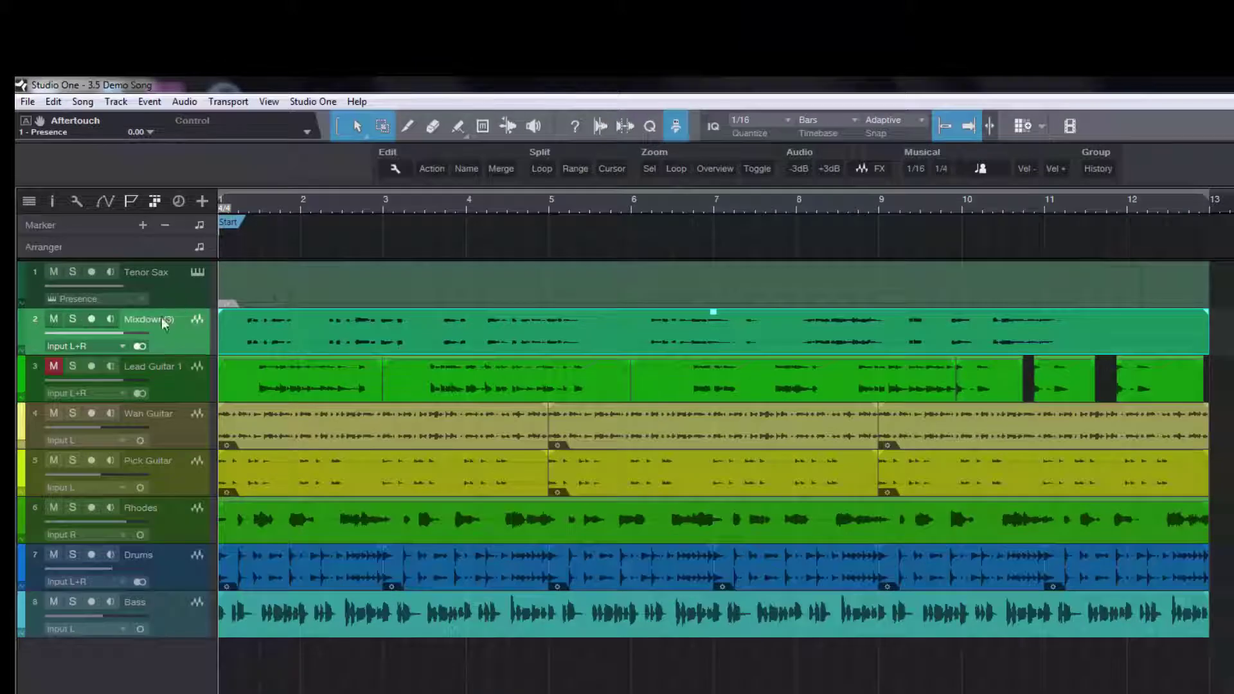
Switch Mixdown(3) to mono, then play and stop the song to check it.
click(140, 347)
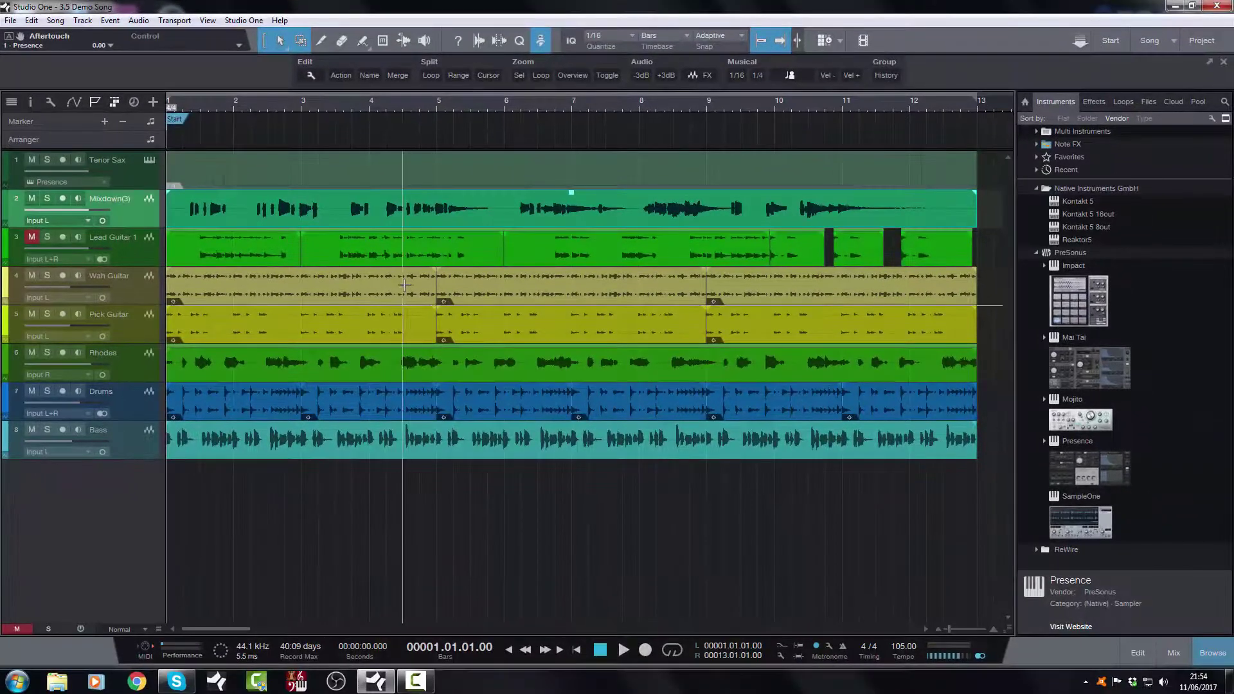
key(space)
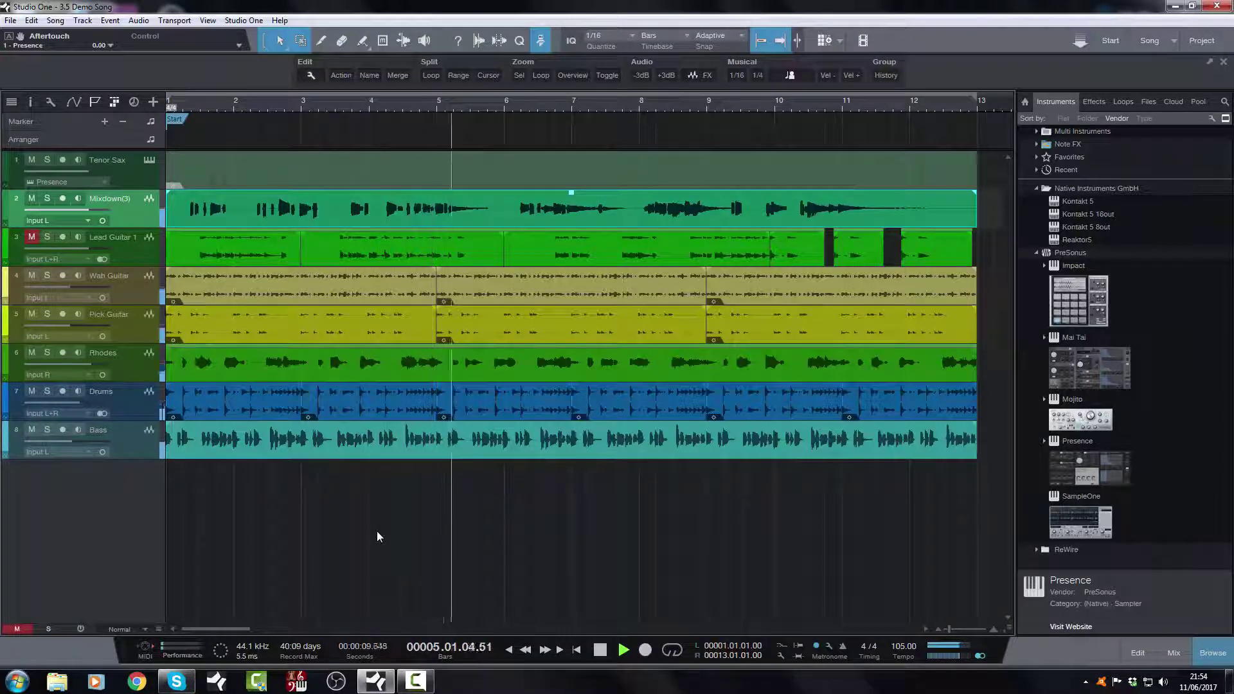
key(space)
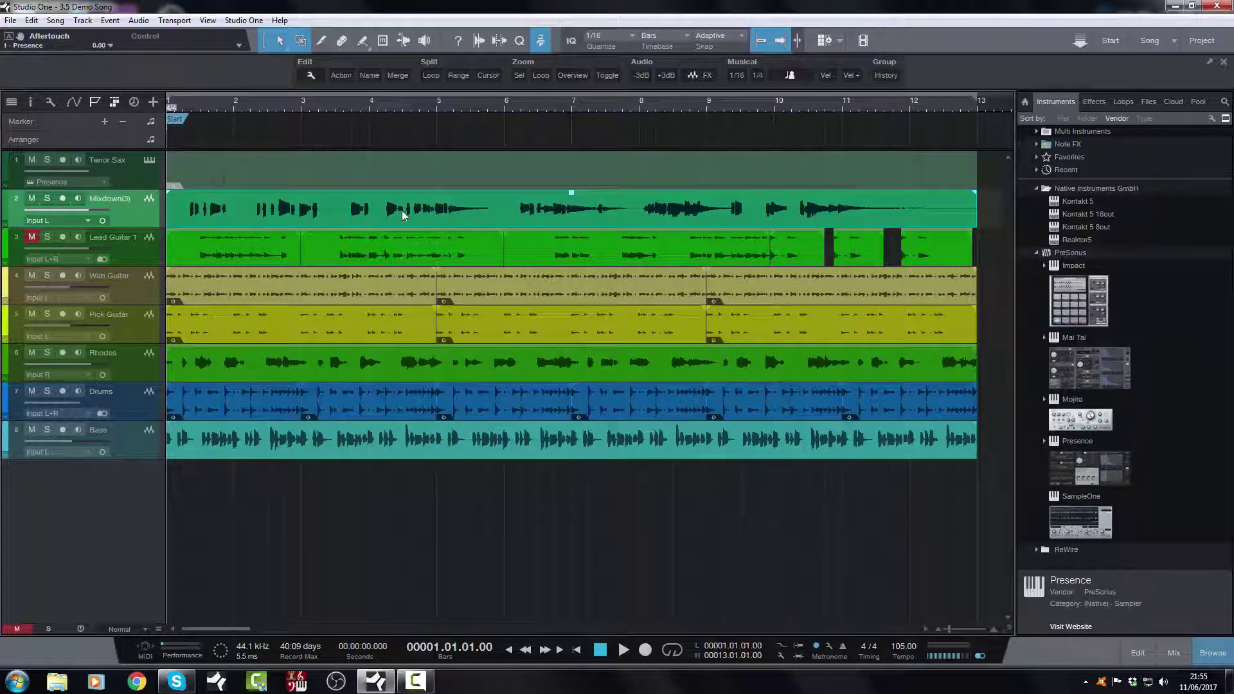
Rename the Mixdown(3) track to 'Tenor Sax'.
double_click(136, 204)
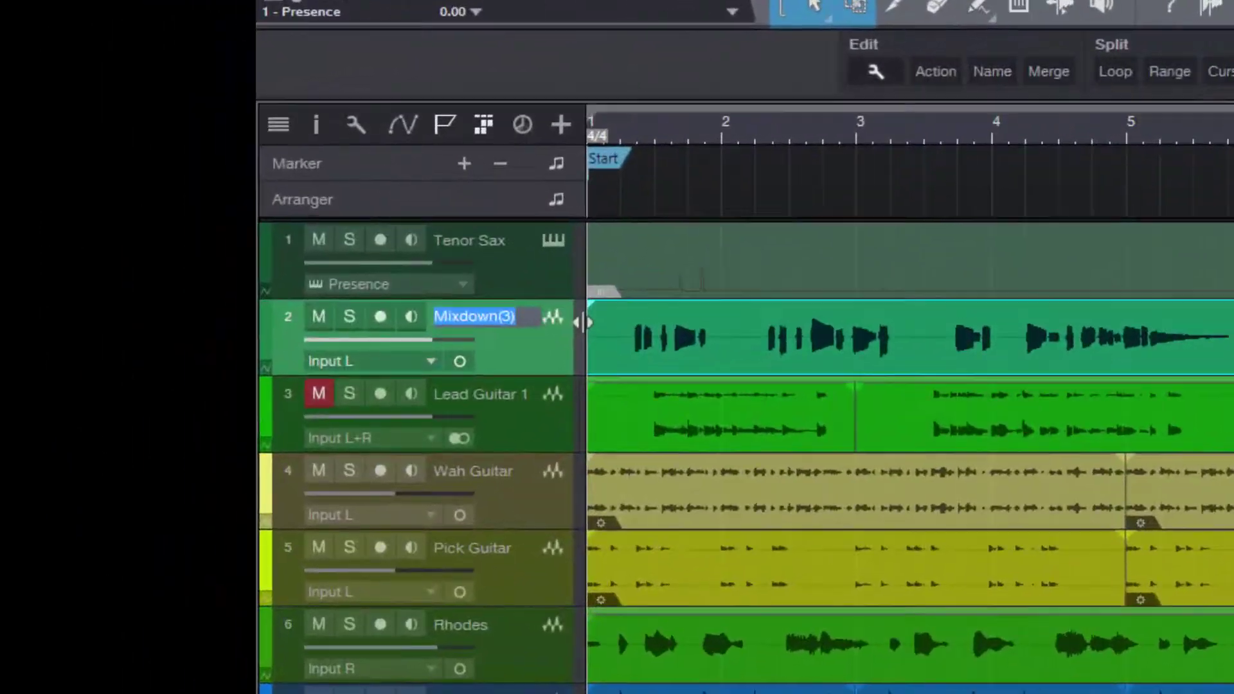
text(Tenor S)
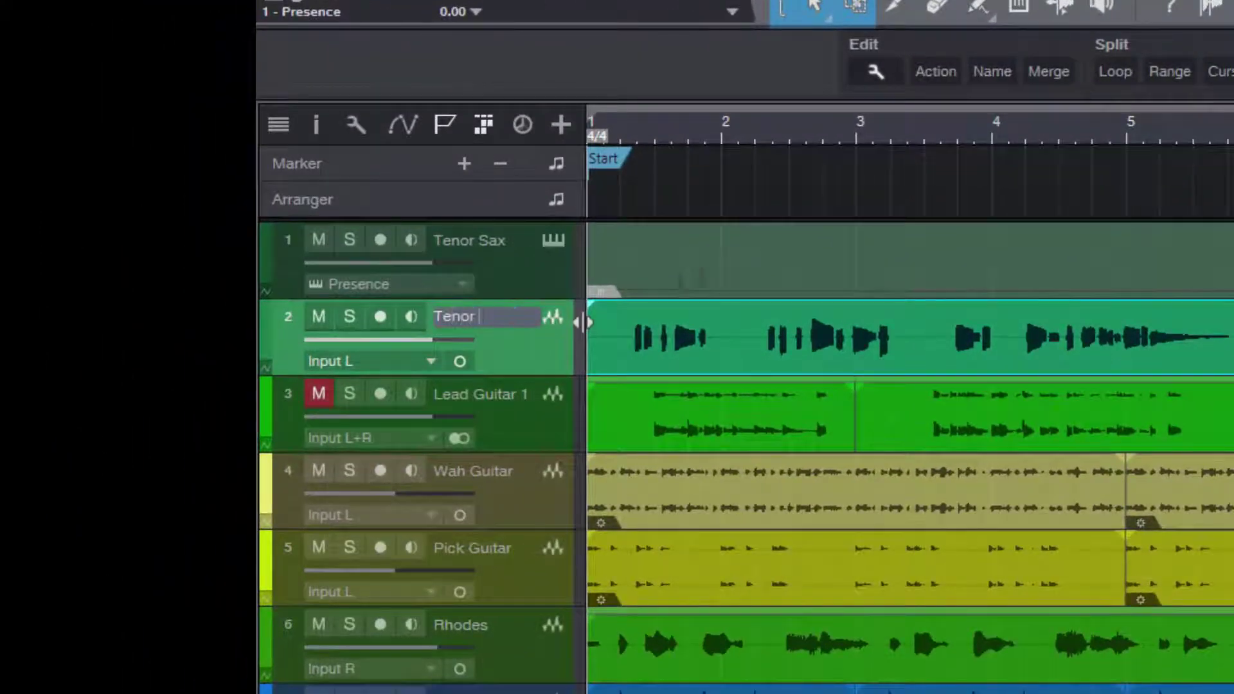
text(ax)
key(Return)
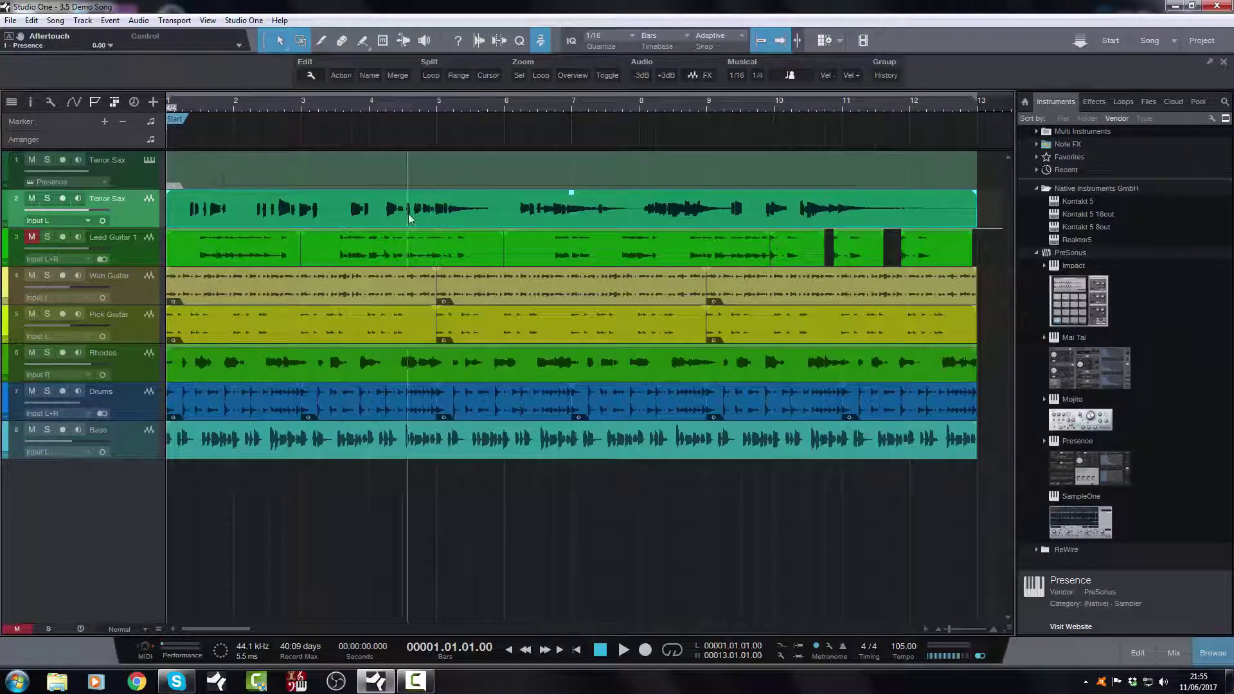
Drag the Tenor Sax audio into Dropbox Client Folder, saving it as Mixdown(4).wav.
click(1147, 101)
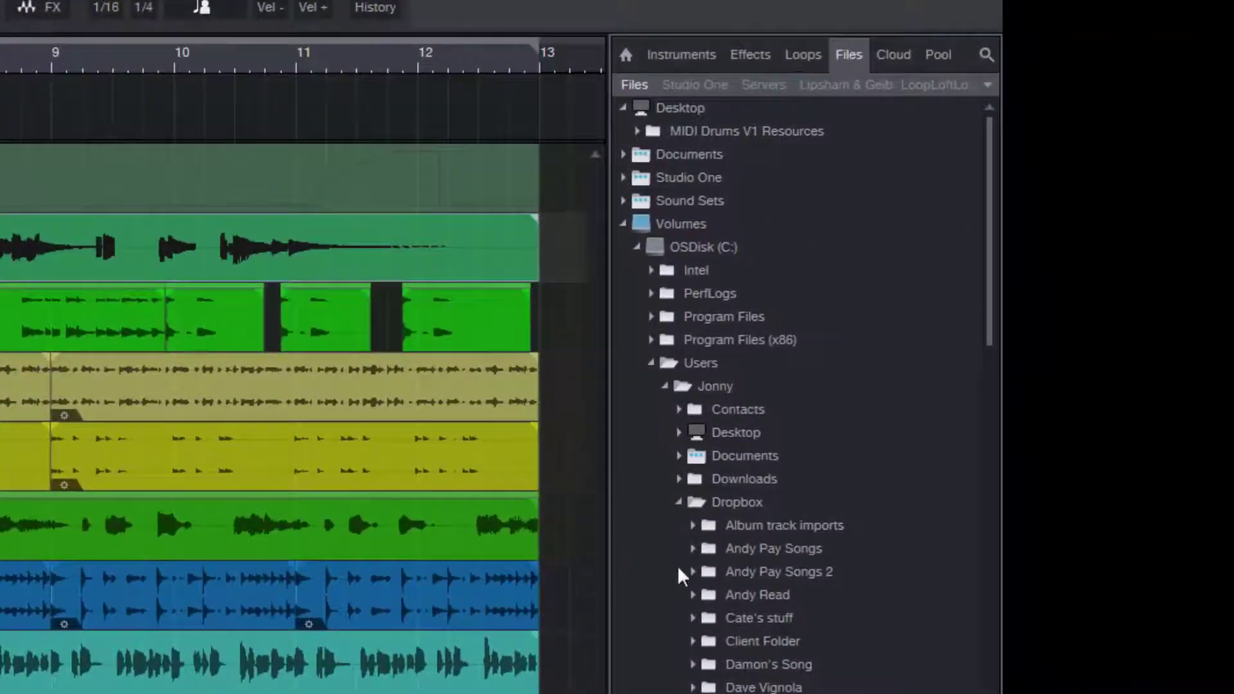
click(716, 636)
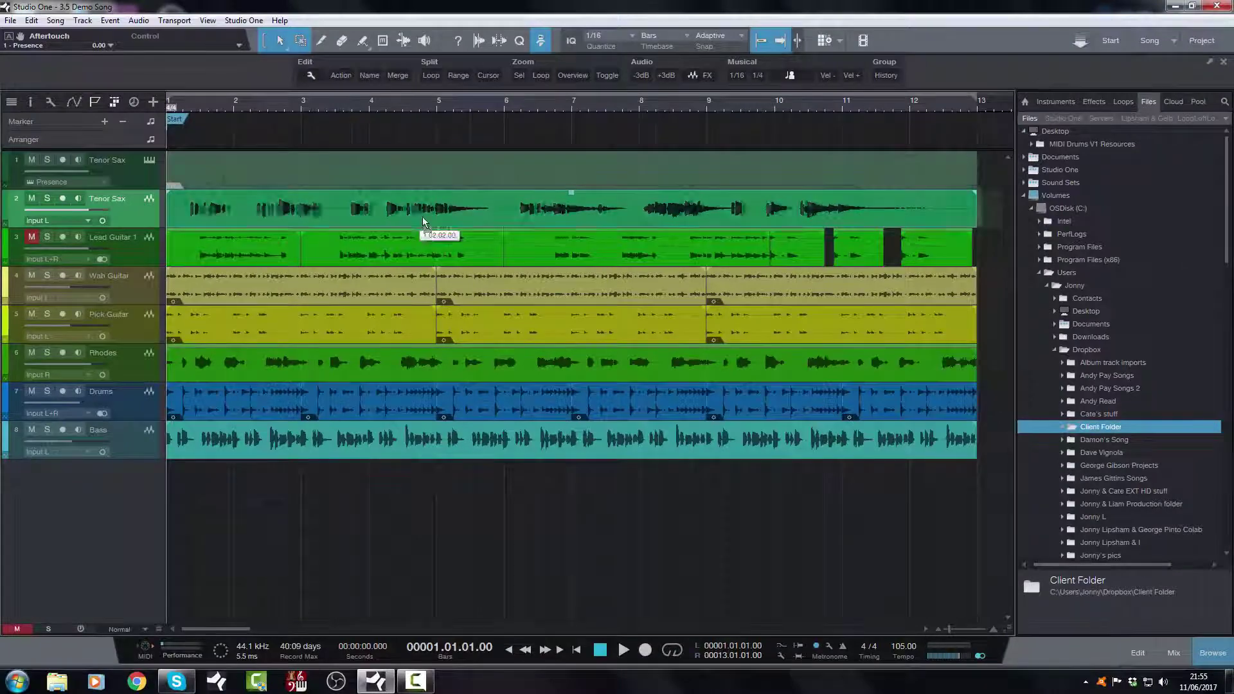
drag(990, 429, 1084, 428)
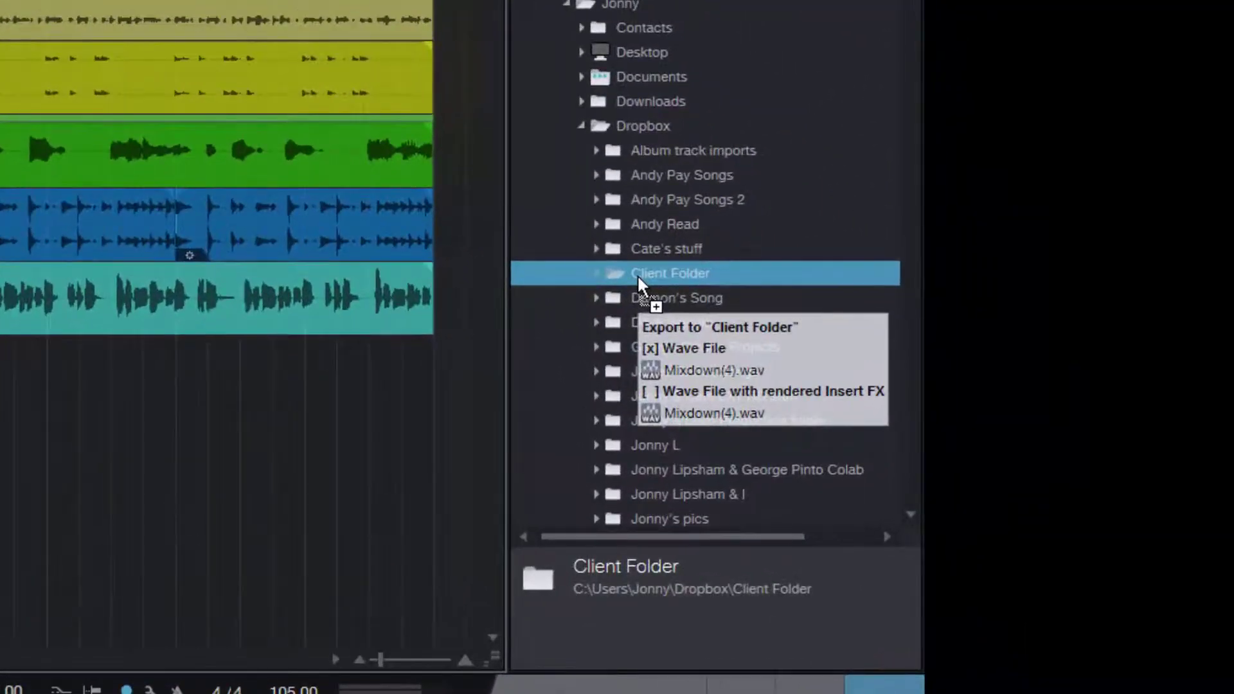
drag(637, 275, 637, 274)
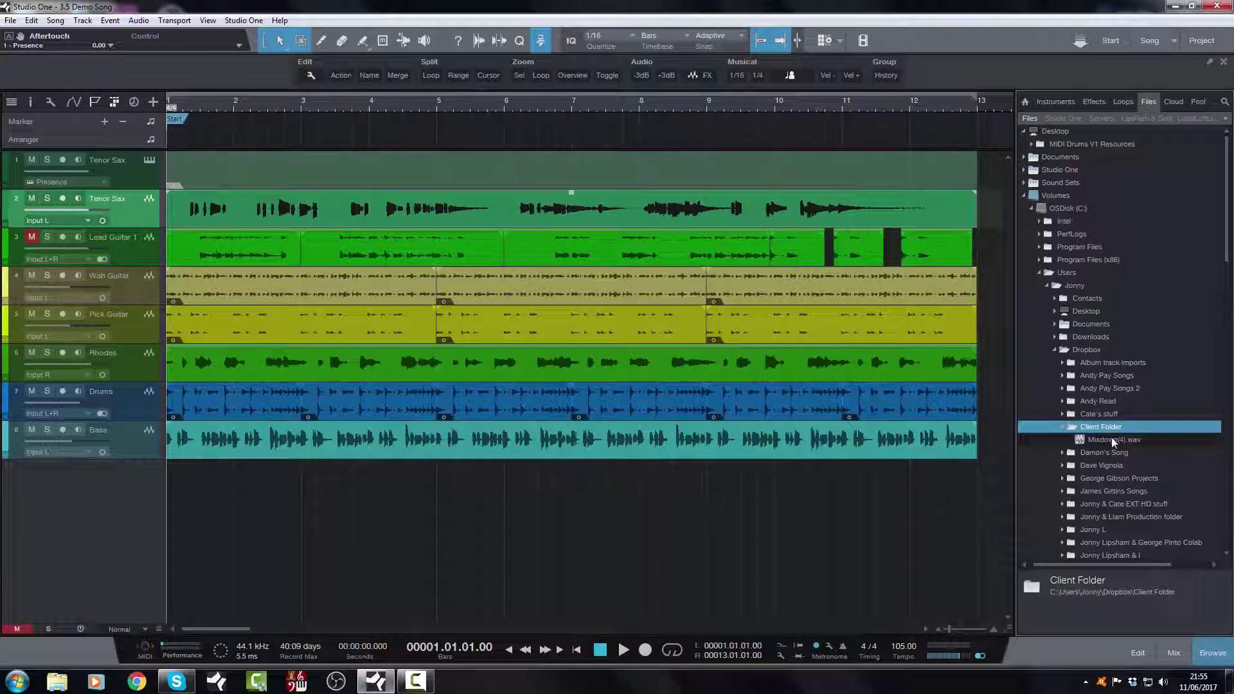
Rename Mixdown(4).wav in Client Folder to 'Tenor Sax'.
click(1068, 427)
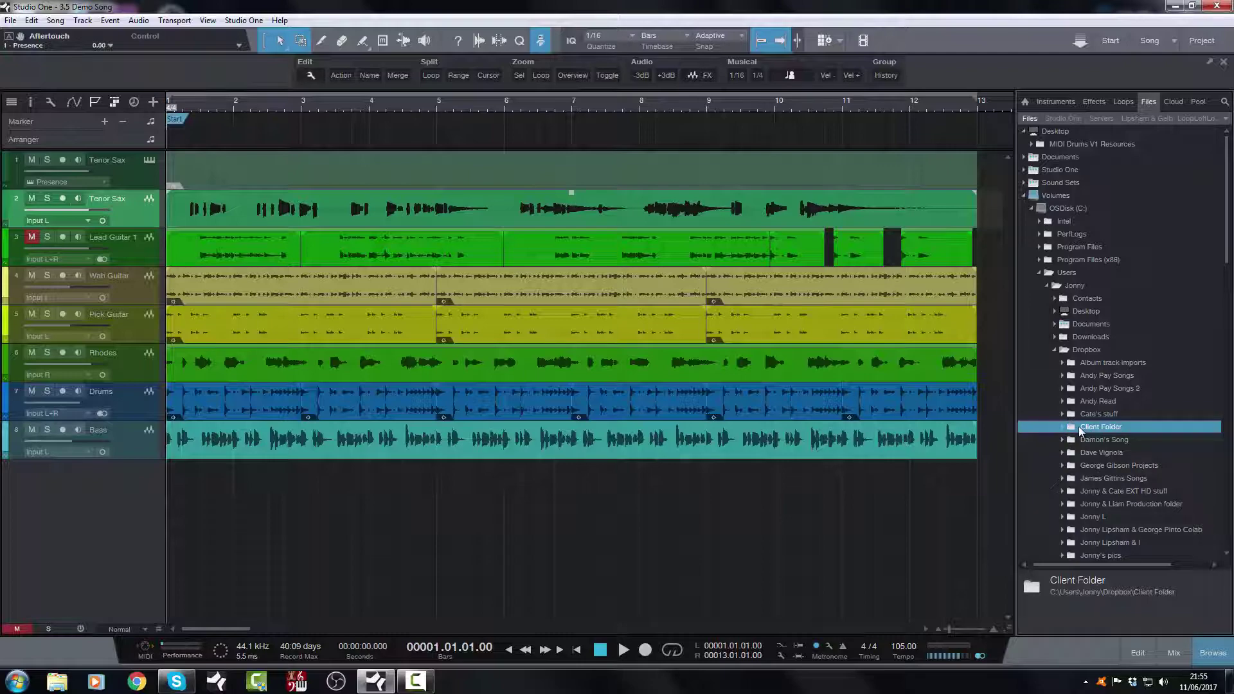
double_click(1078, 426)
click(1091, 439)
right_click(876, 318)
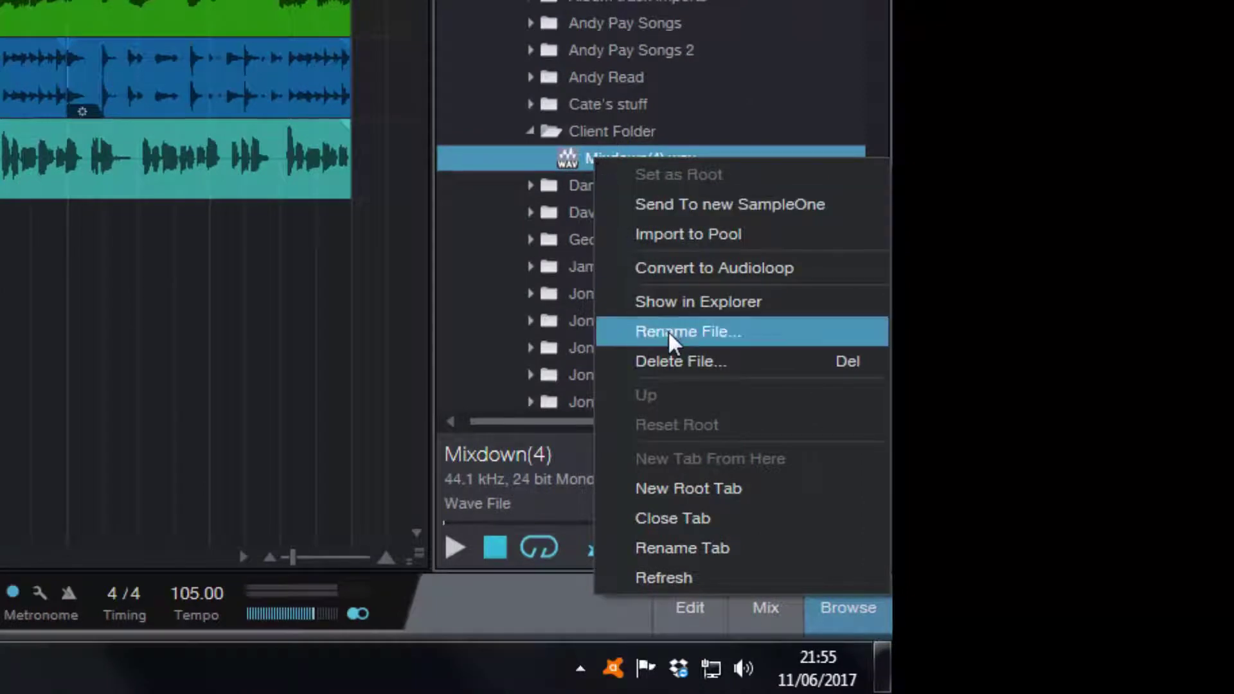
click(667, 331)
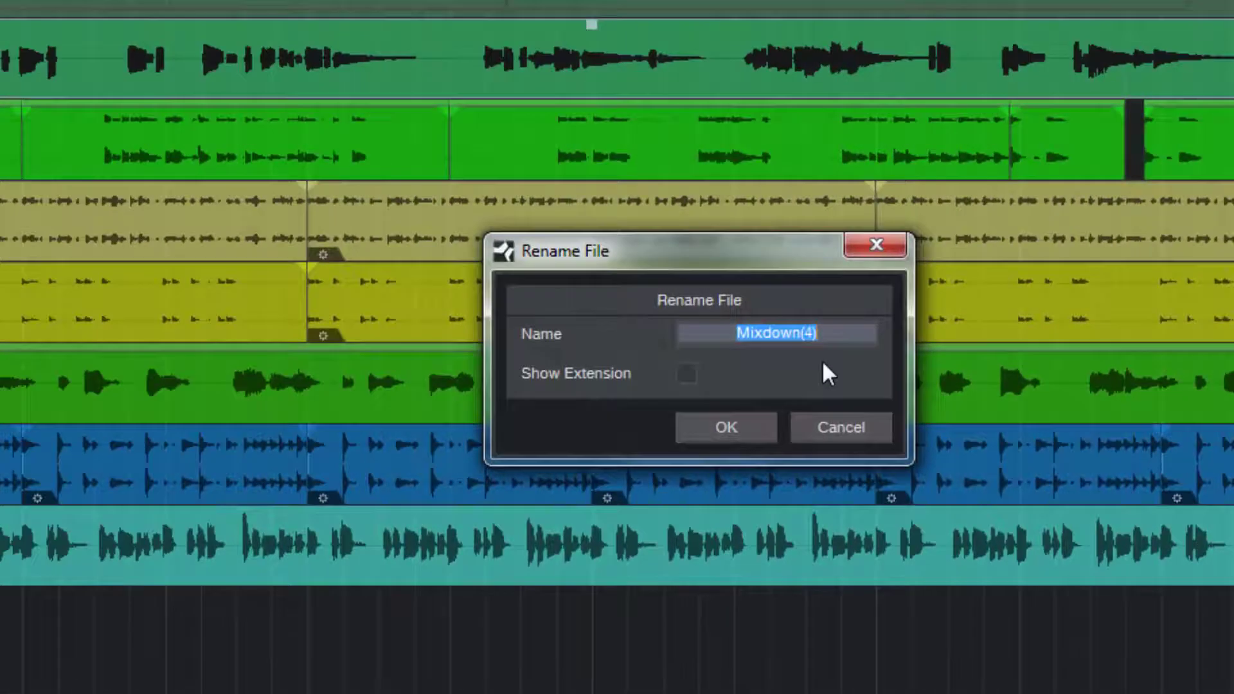
text(Tenor Sax)
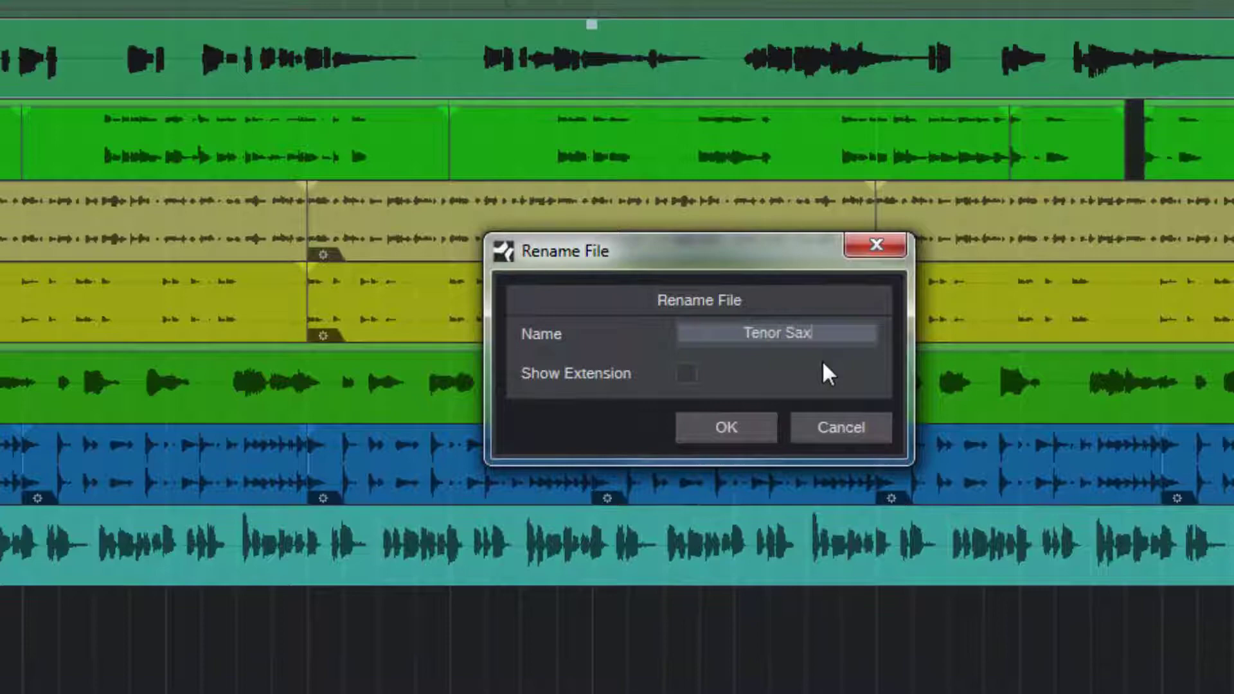
key(Return)
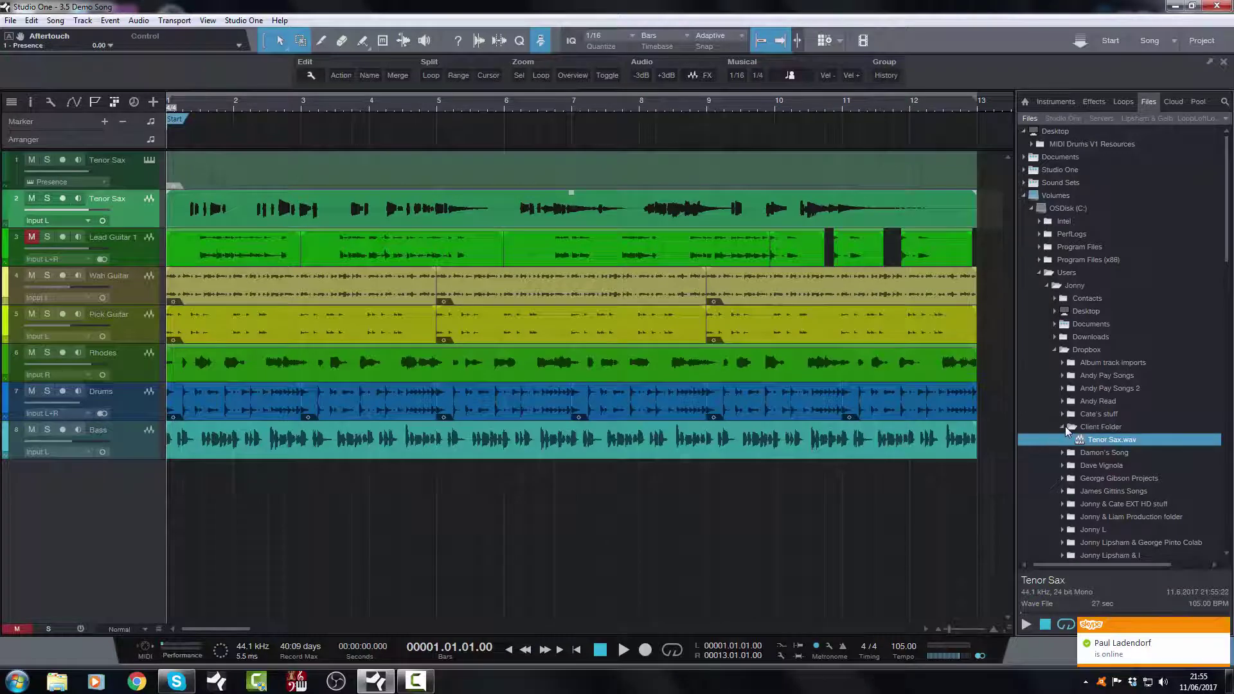
Solo the Bass track, play it through, and return to the song start.
click(1065, 427)
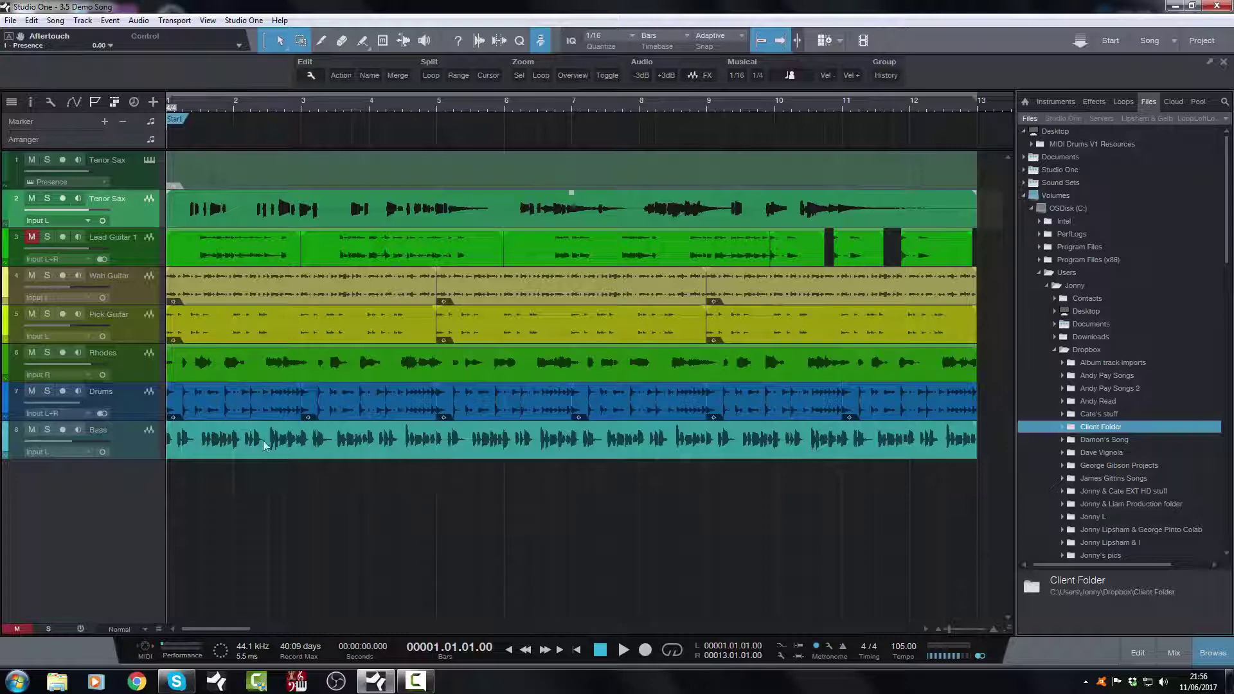
click(124, 448)
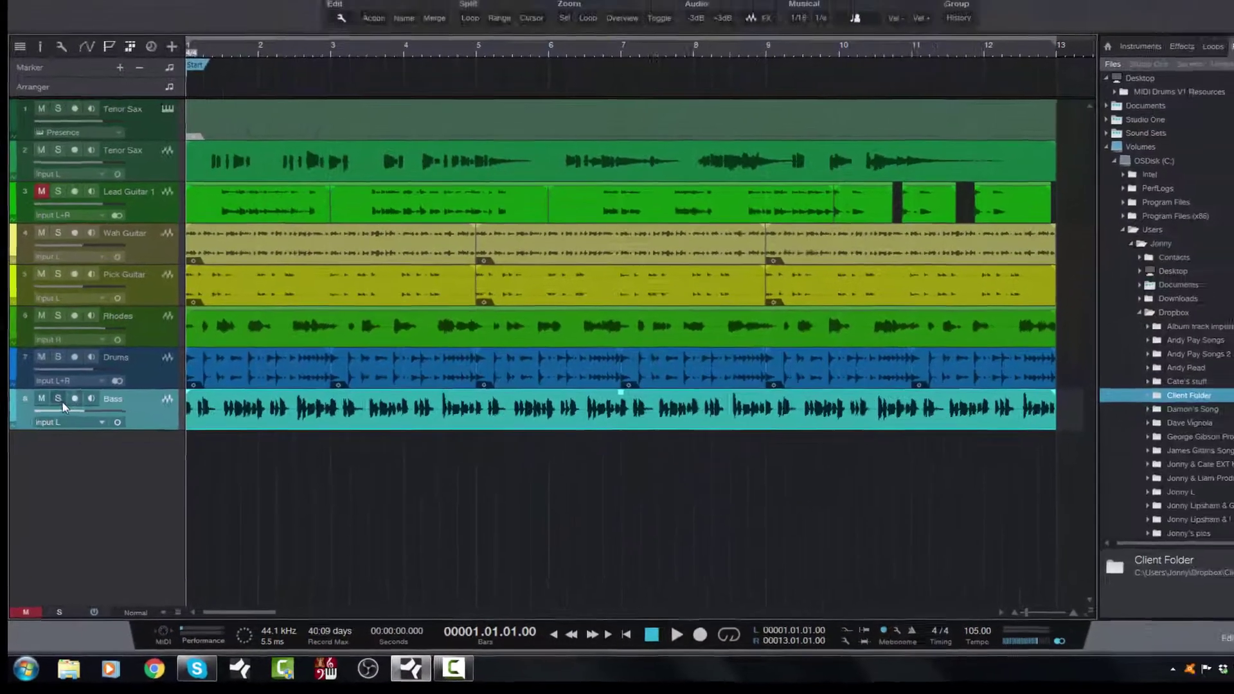
click(59, 399)
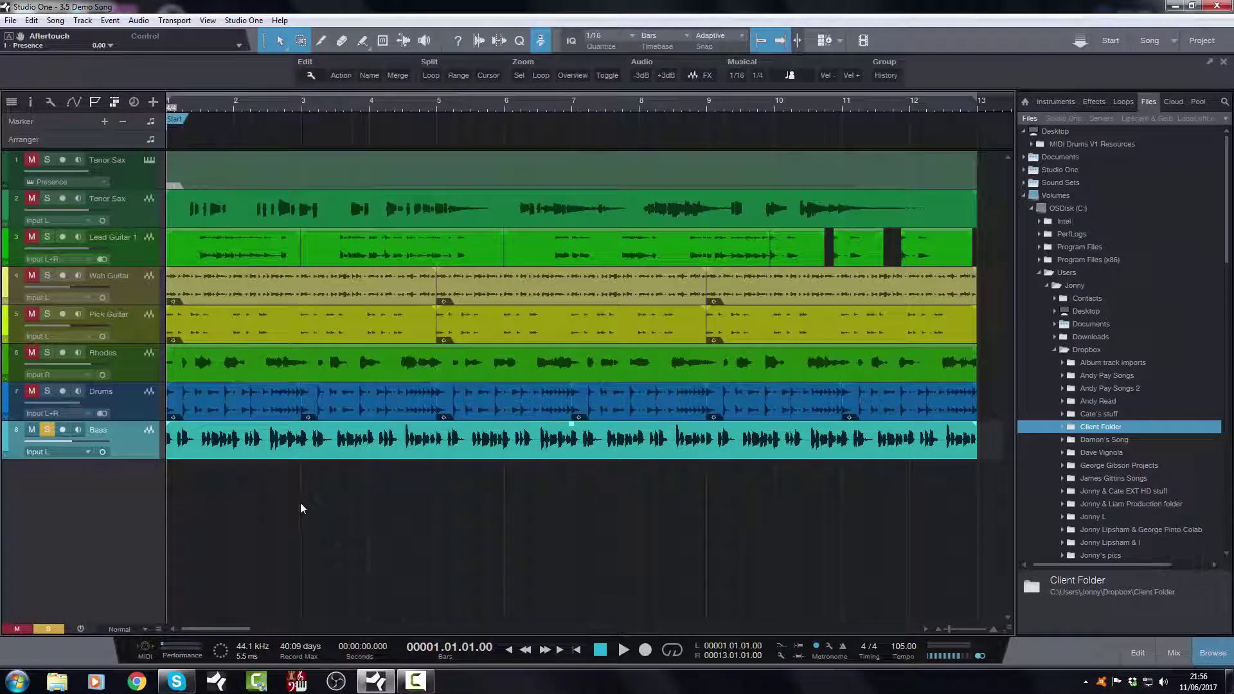
key(space)
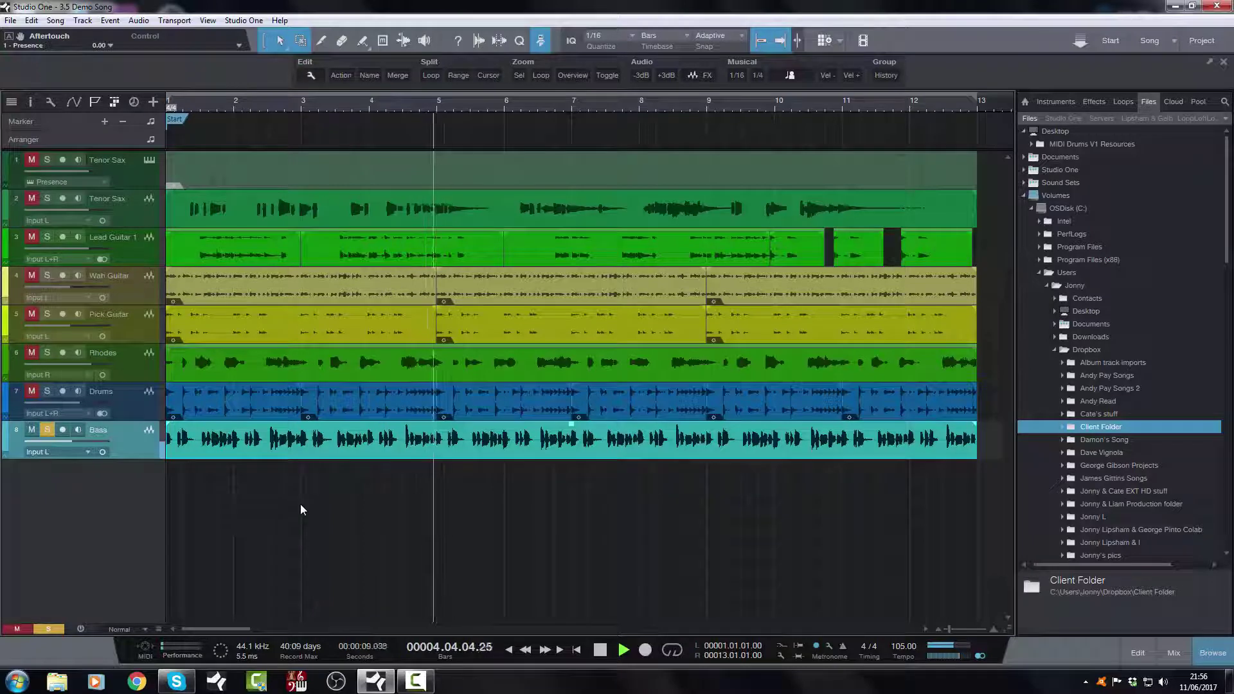
key(space)
key(Home)
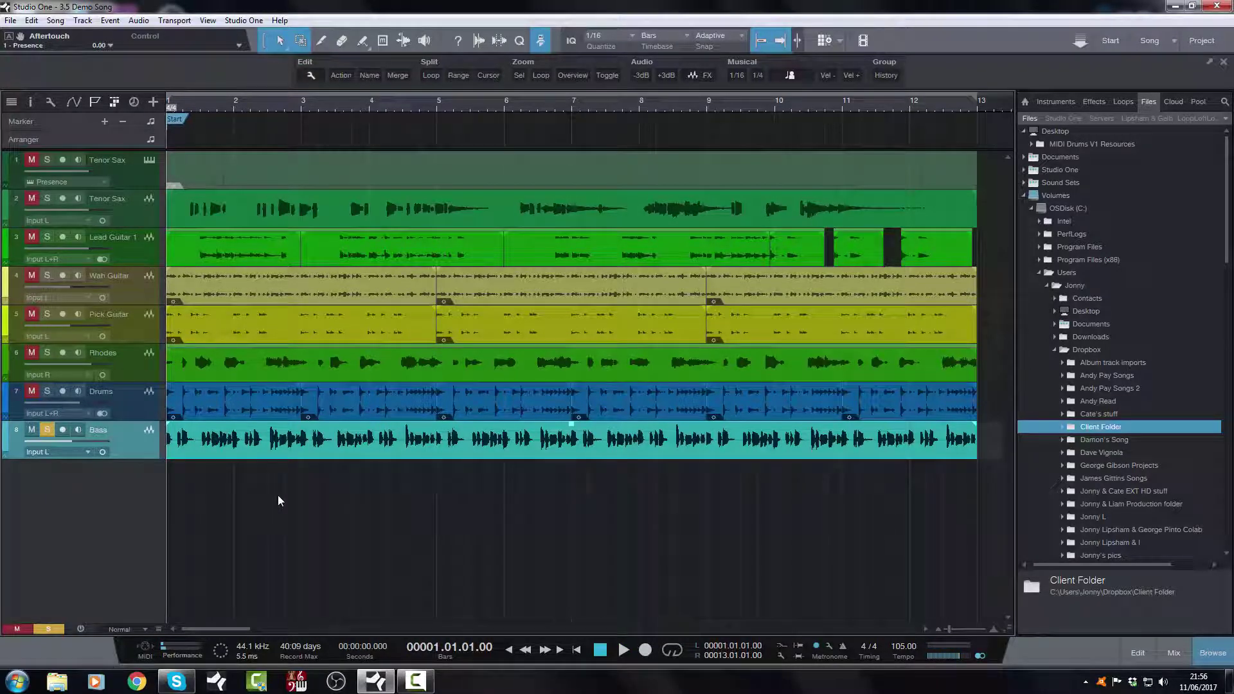
Open the bass channel's Ampire editor from the mixer and raise channel A treble.
key(F3)
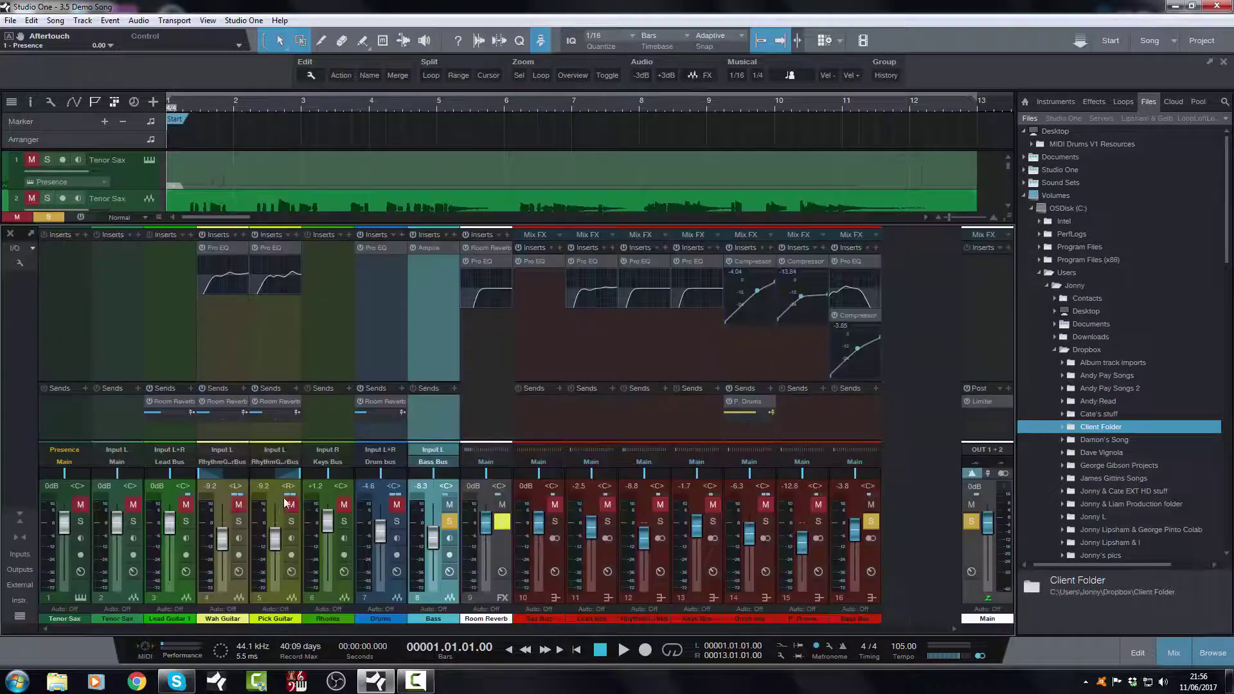
click(452, 250)
click(456, 257)
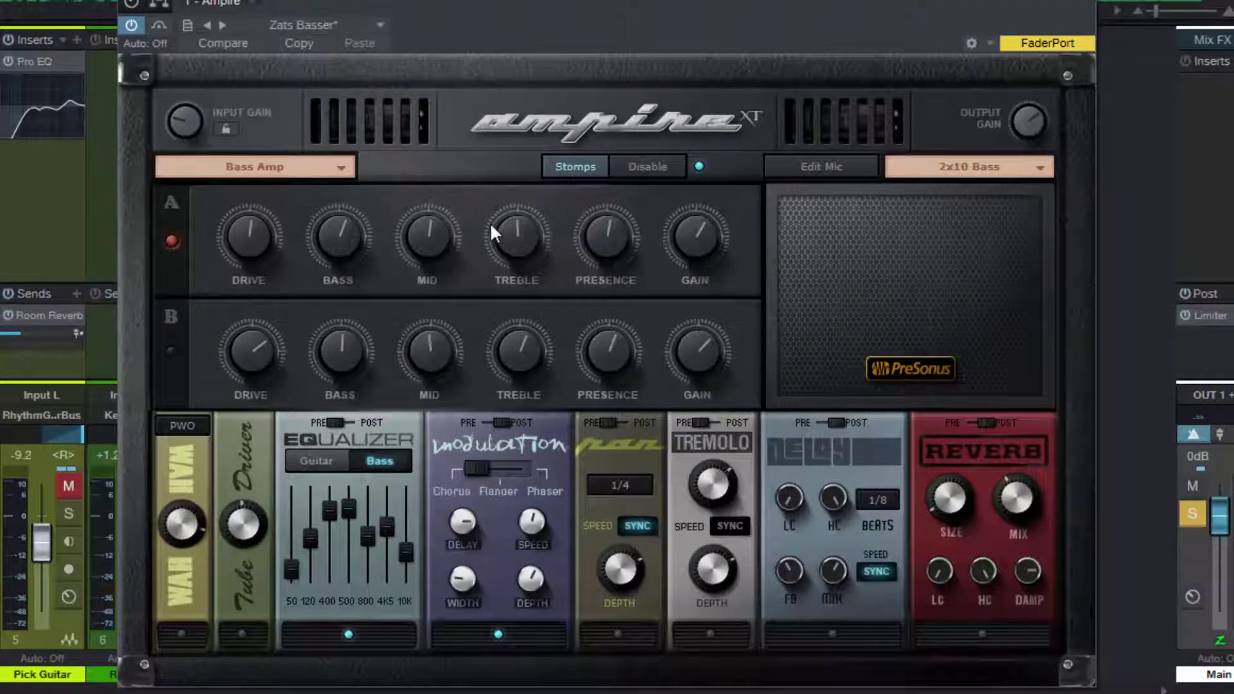
drag(511, 232, 532, 201)
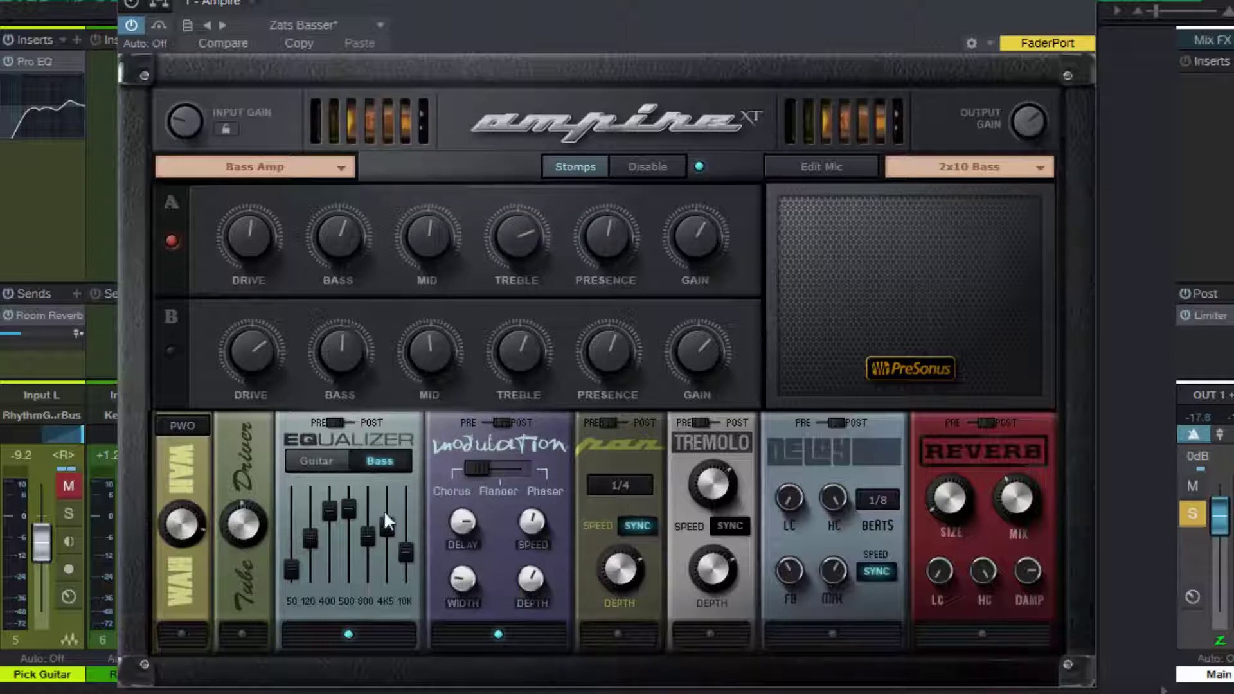
Trim the 120 Hz EQ band, boost 4K5 and 10K, and A/B the EQ pedal.
drag(309, 529, 312, 578)
drag(310, 573, 388, 508)
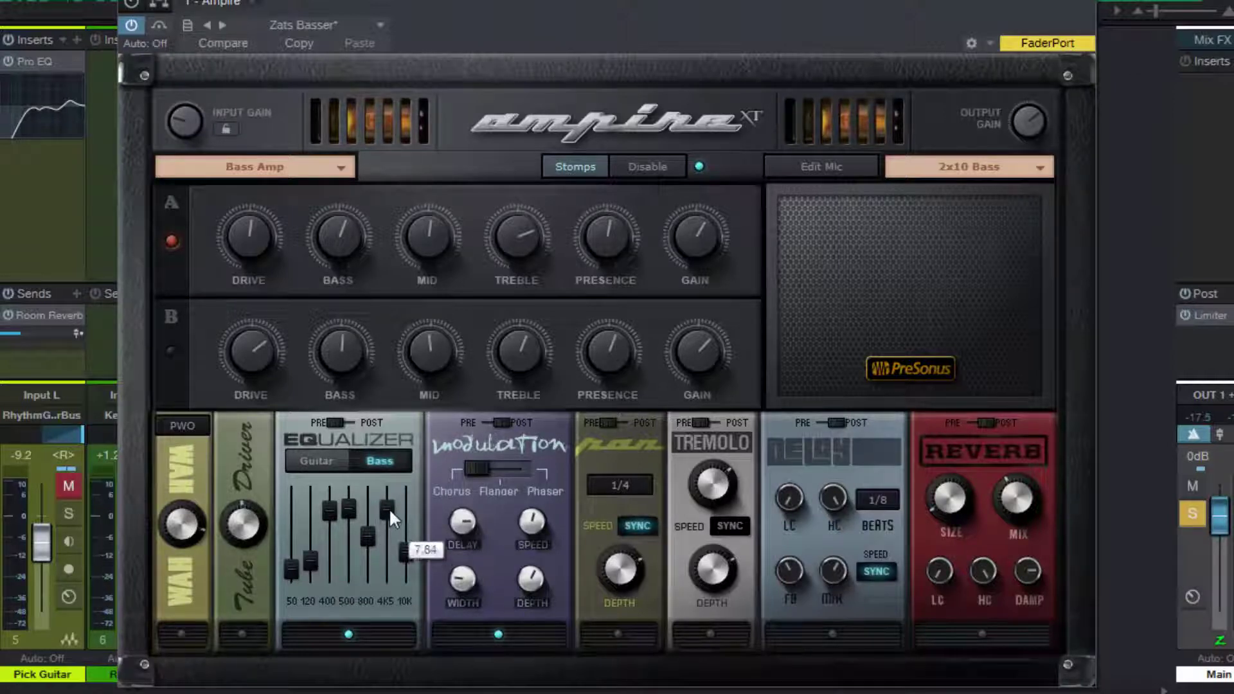
drag(406, 552, 412, 495)
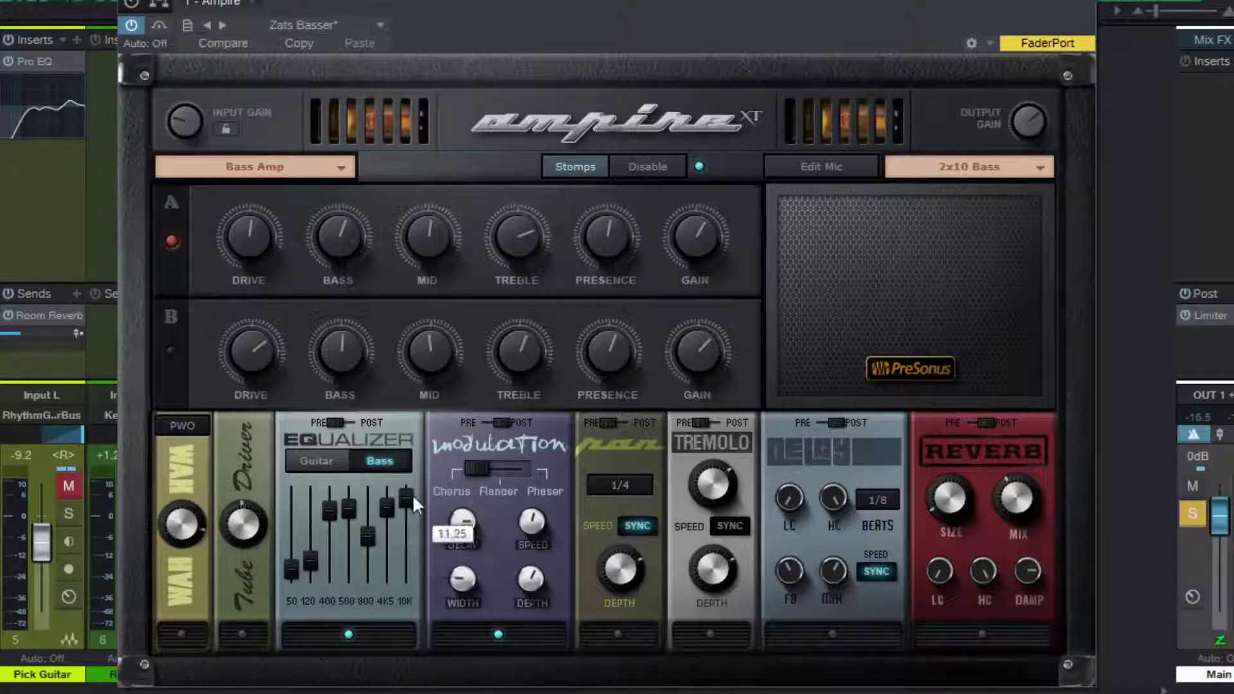
mouse_move(367, 533)
mouse_down()
mouse_move(363, 511)
mouse_move(333, 527)
mouse_move(349, 509)
mouse_move(360, 516)
mouse_up()
click(301, 629)
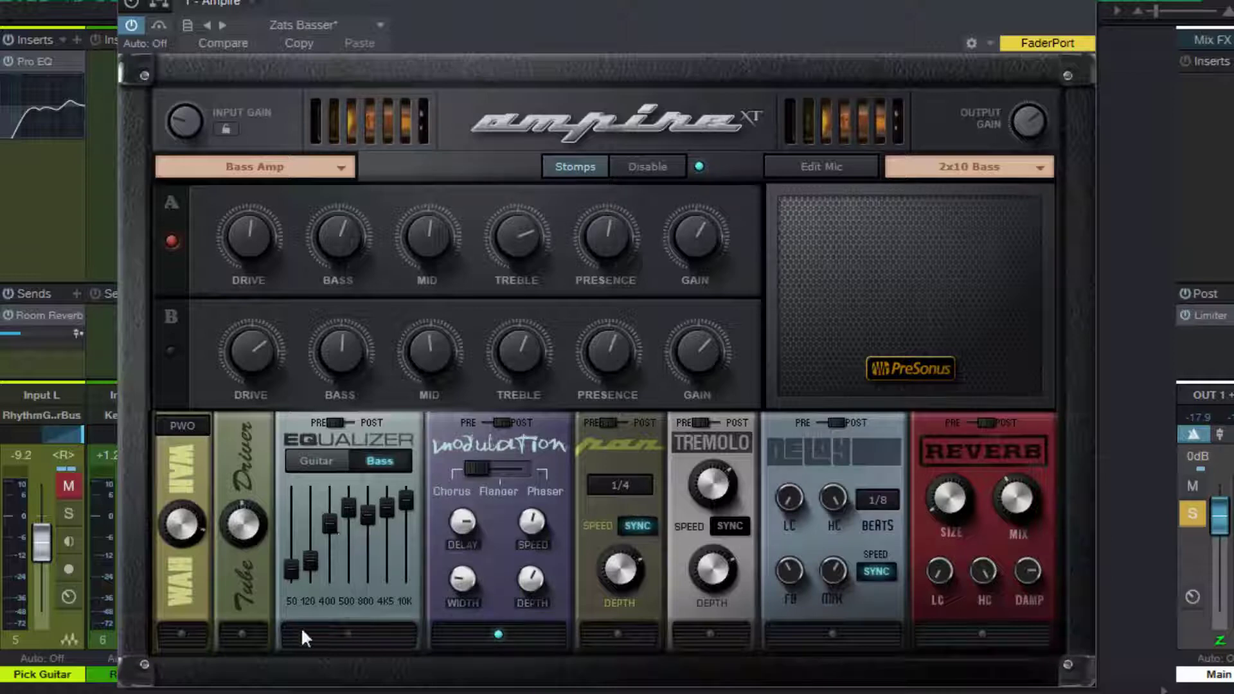
click(305, 633)
Raise Ampire channel A Presence to about 7.7.
drag(606, 238, 614, 208)
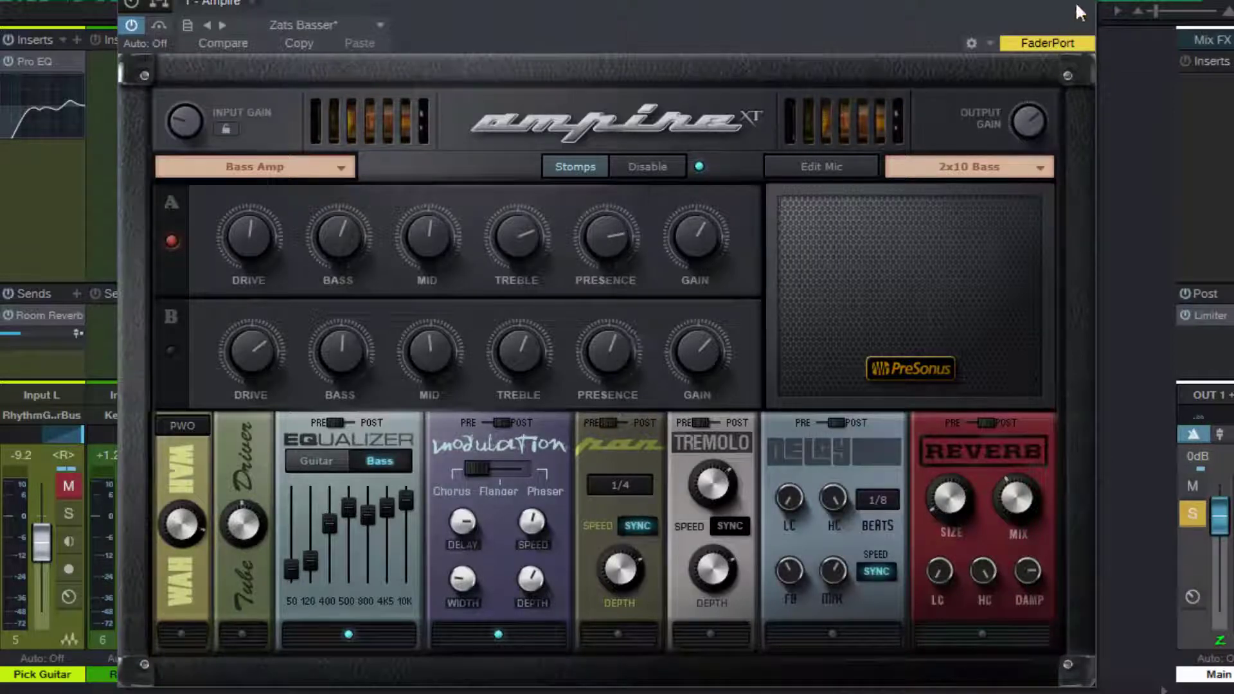
mouse_move(1032, 120)
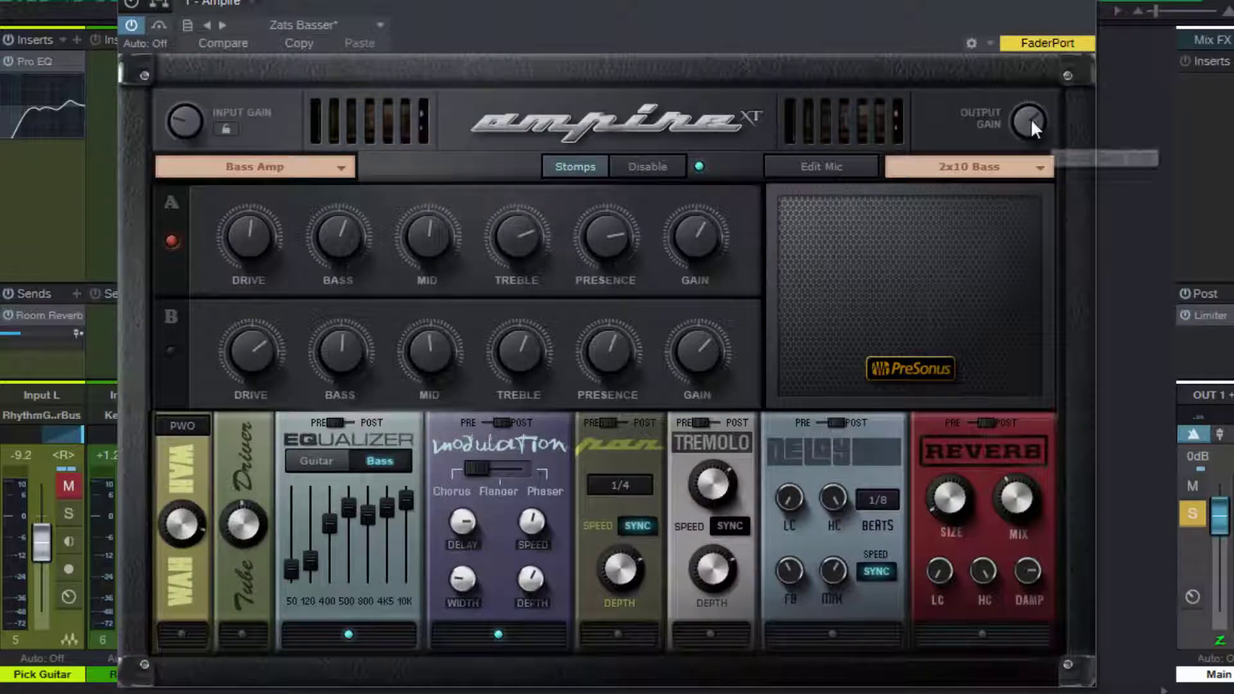
scroll(1031, 122, up, 2)
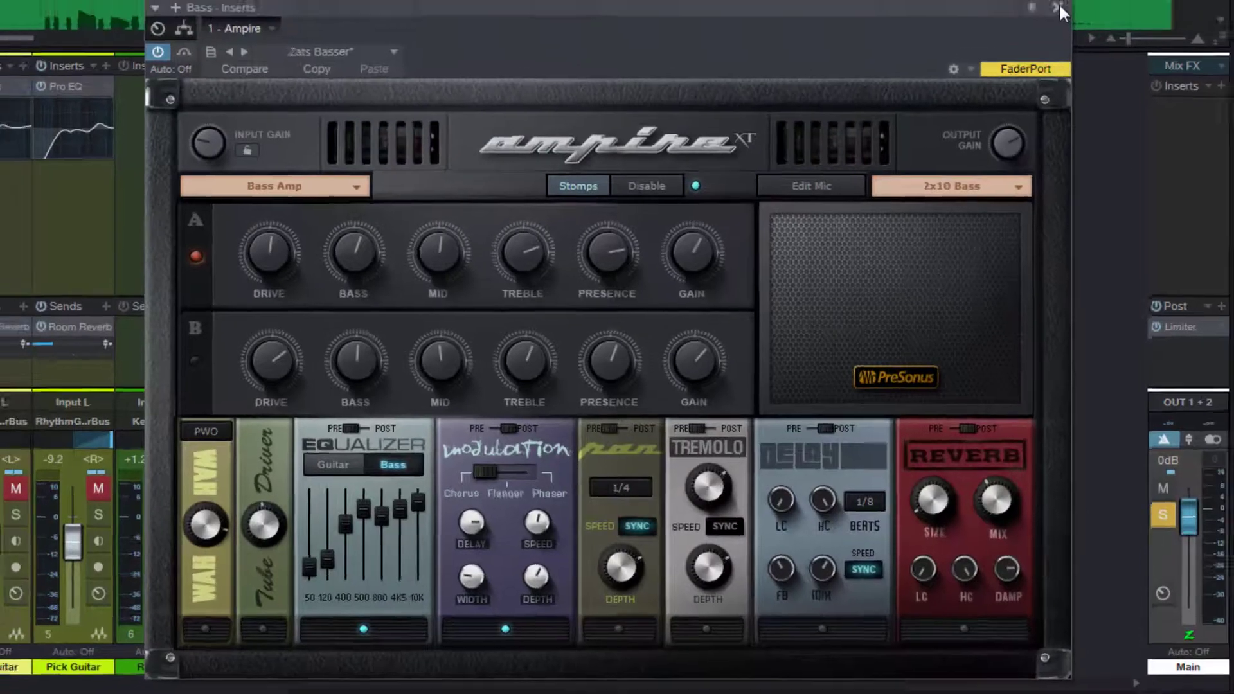
Close Ampire and the mixer, and unsolo the Bass track.
click(1087, 3)
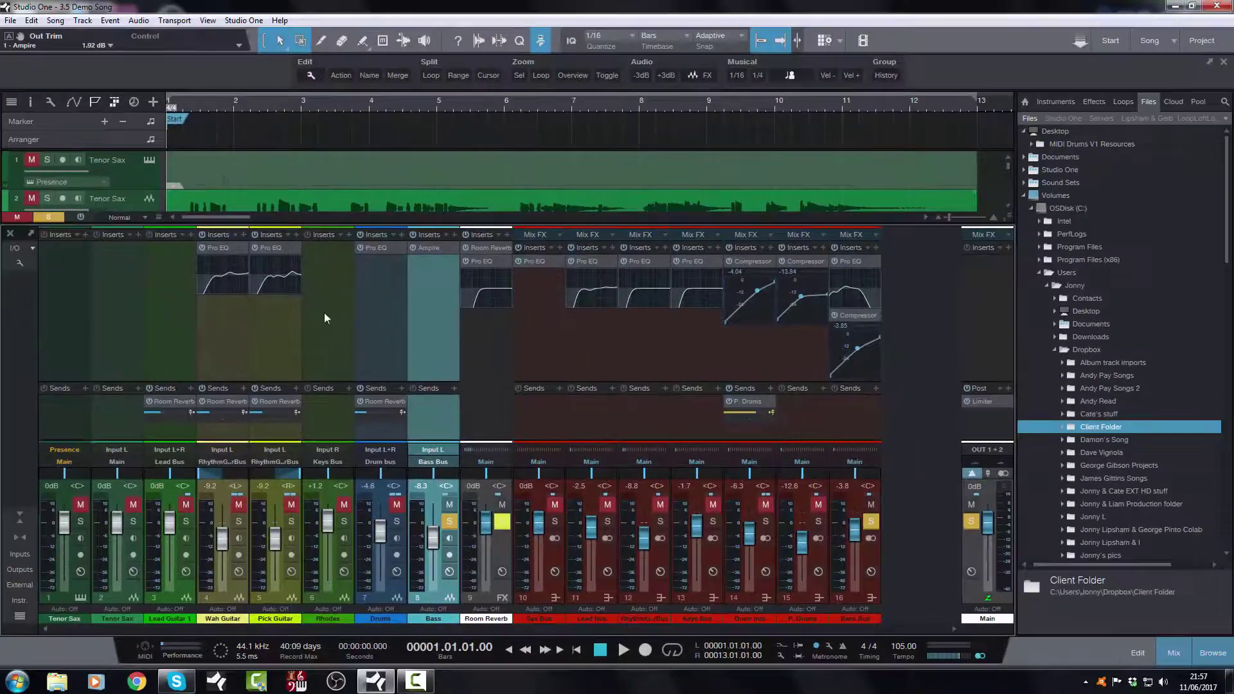
key(F3)
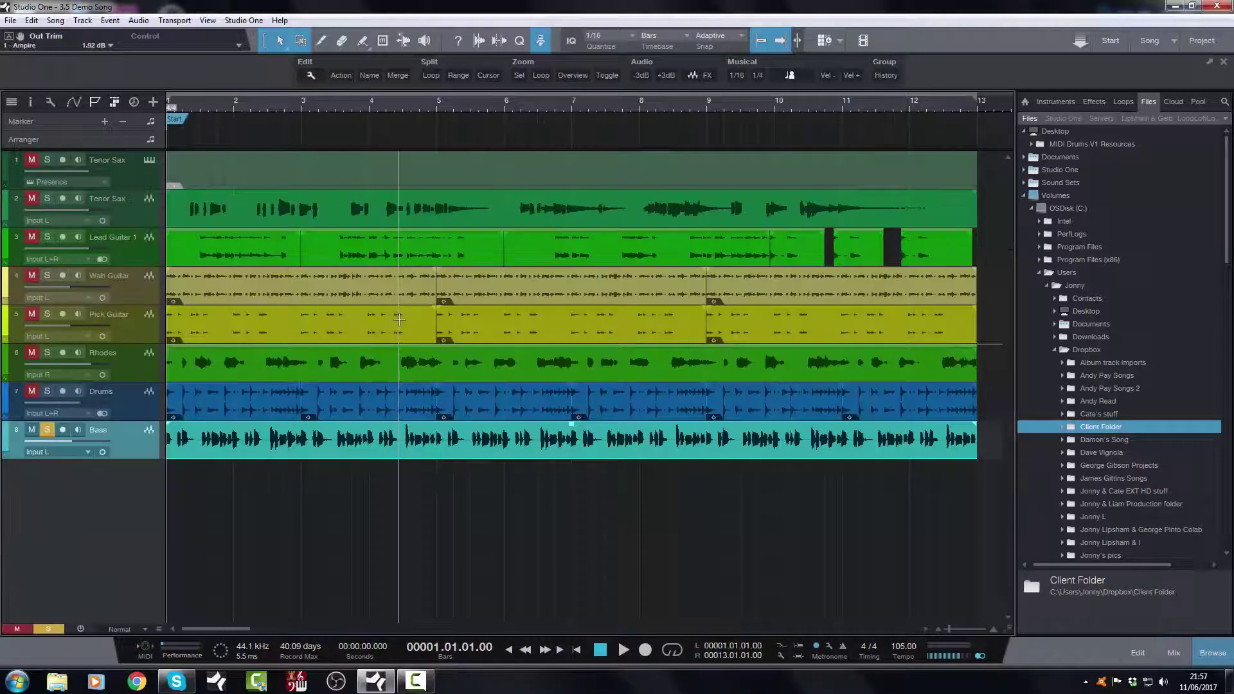
right_click(286, 450)
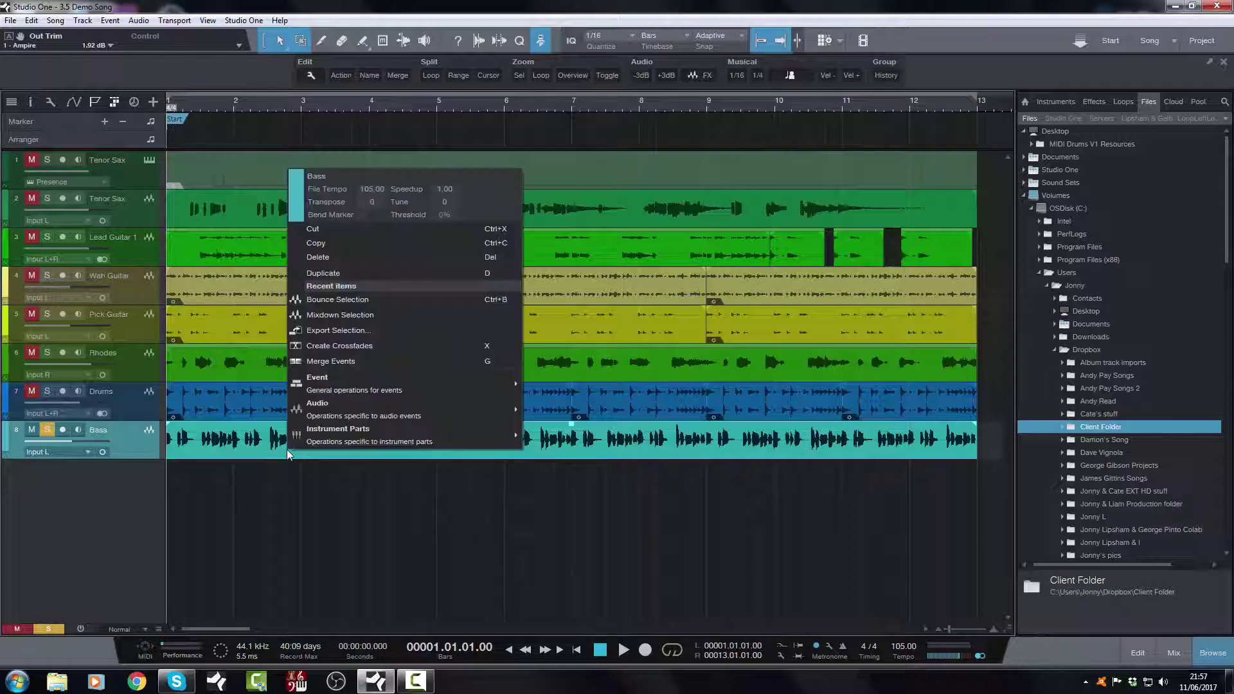
click(190, 529)
click(48, 432)
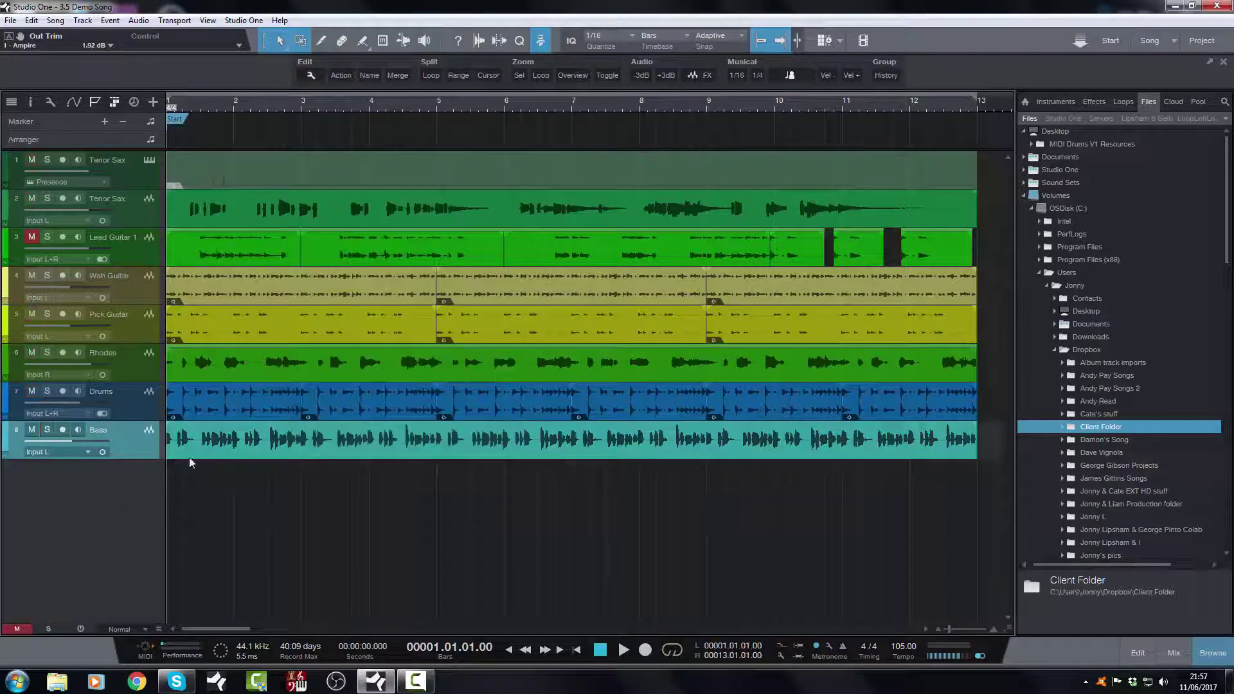
Mix the Bass event down to a new mono track, Mixdown(5).
right_click(331, 445)
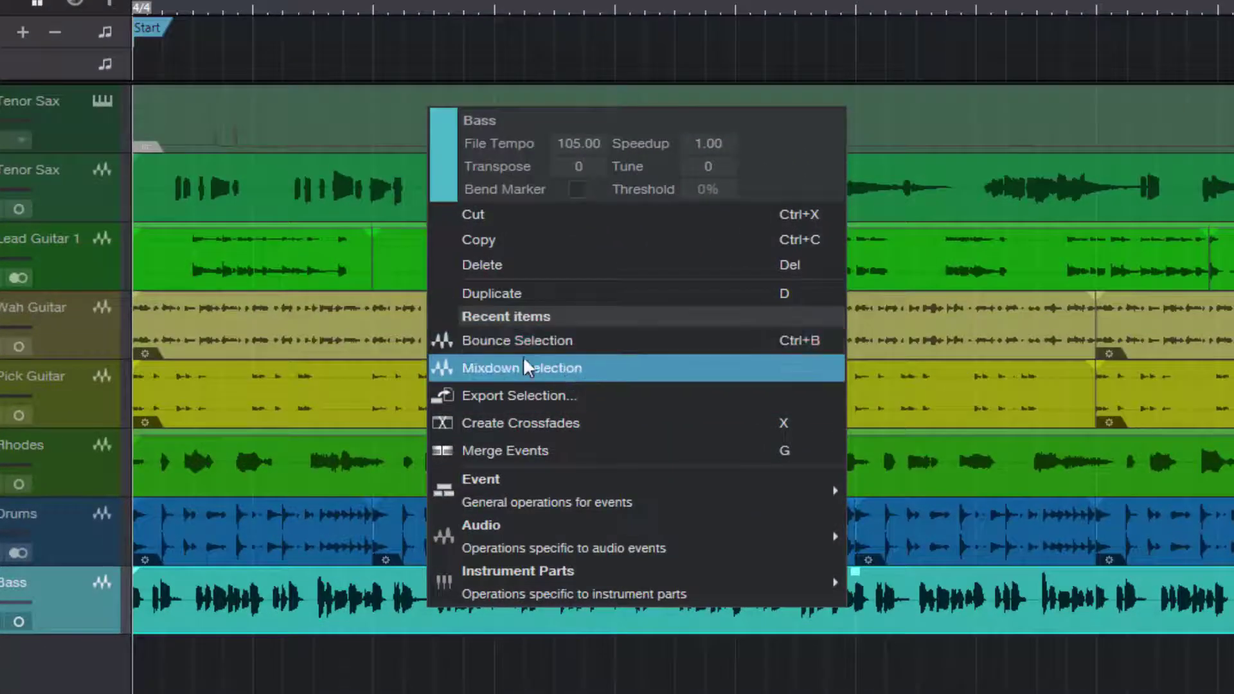
click(523, 362)
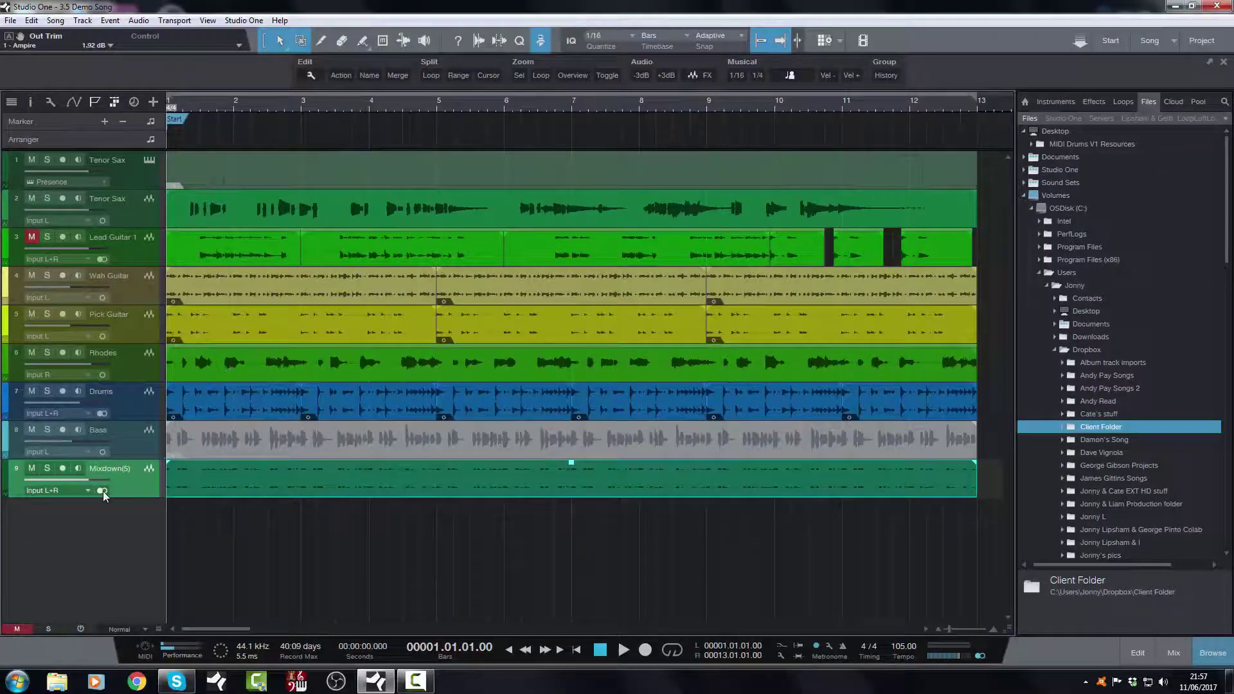
click(103, 492)
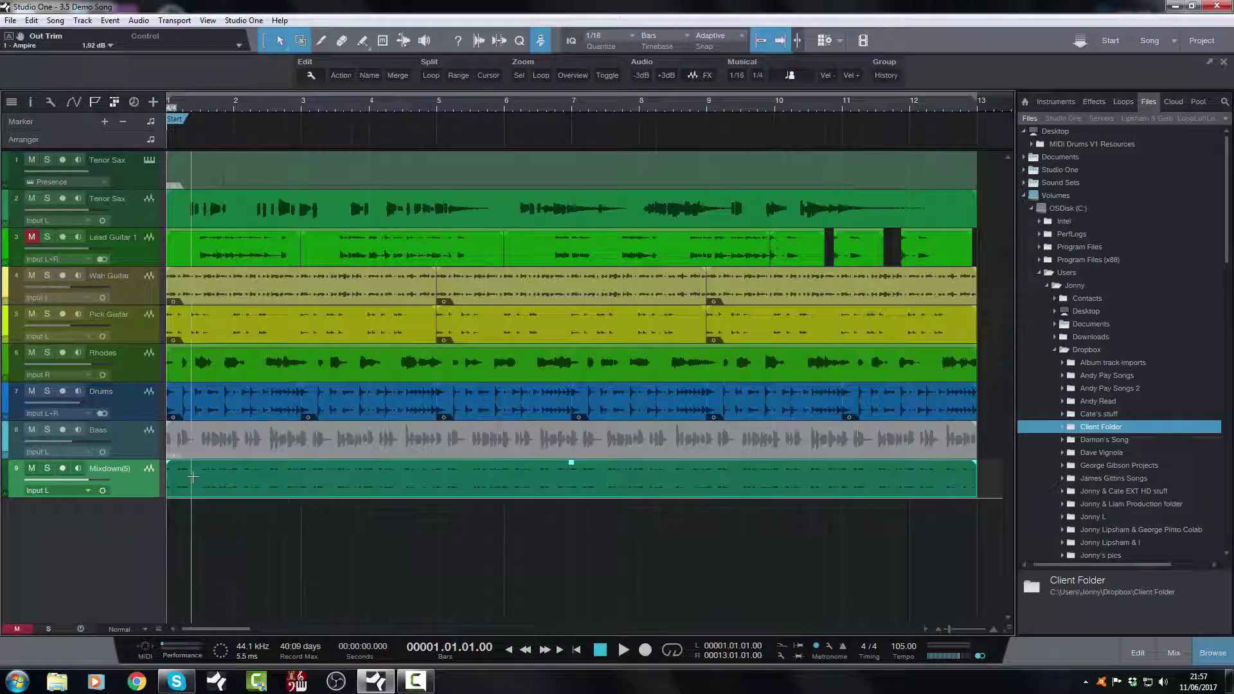
Bounce the Mixdown(5) event, solo track 9, and play it through once.
right_click(251, 482)
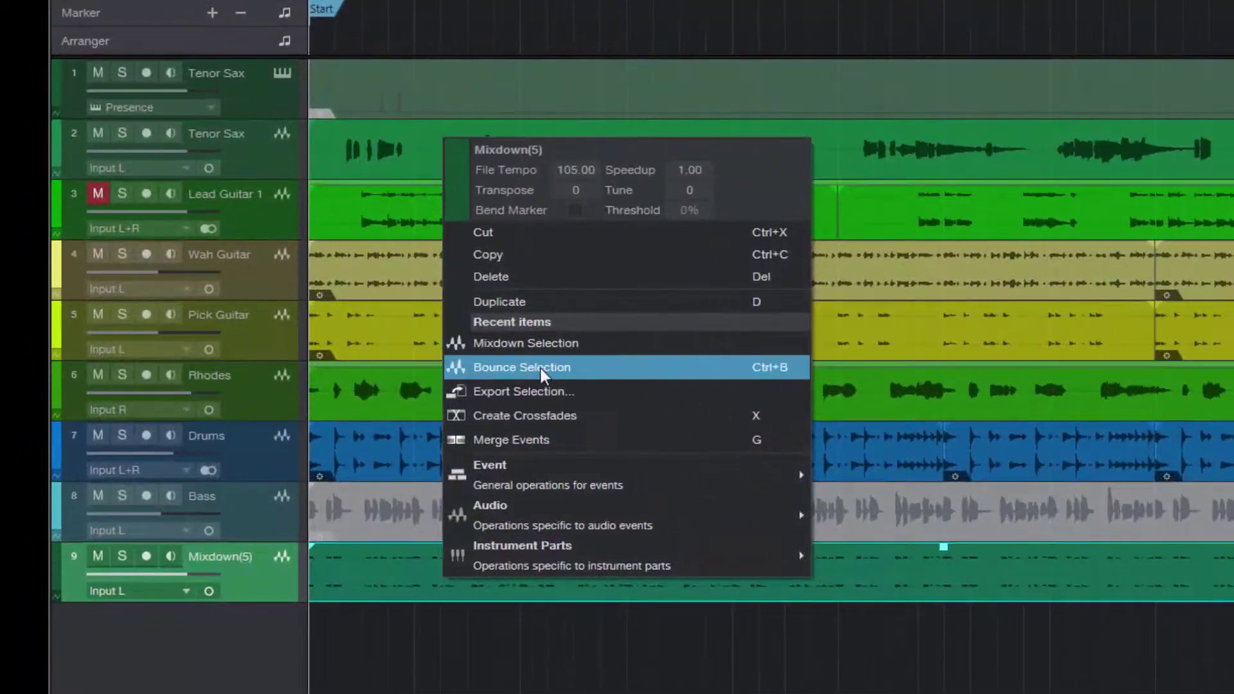
click(398, 356)
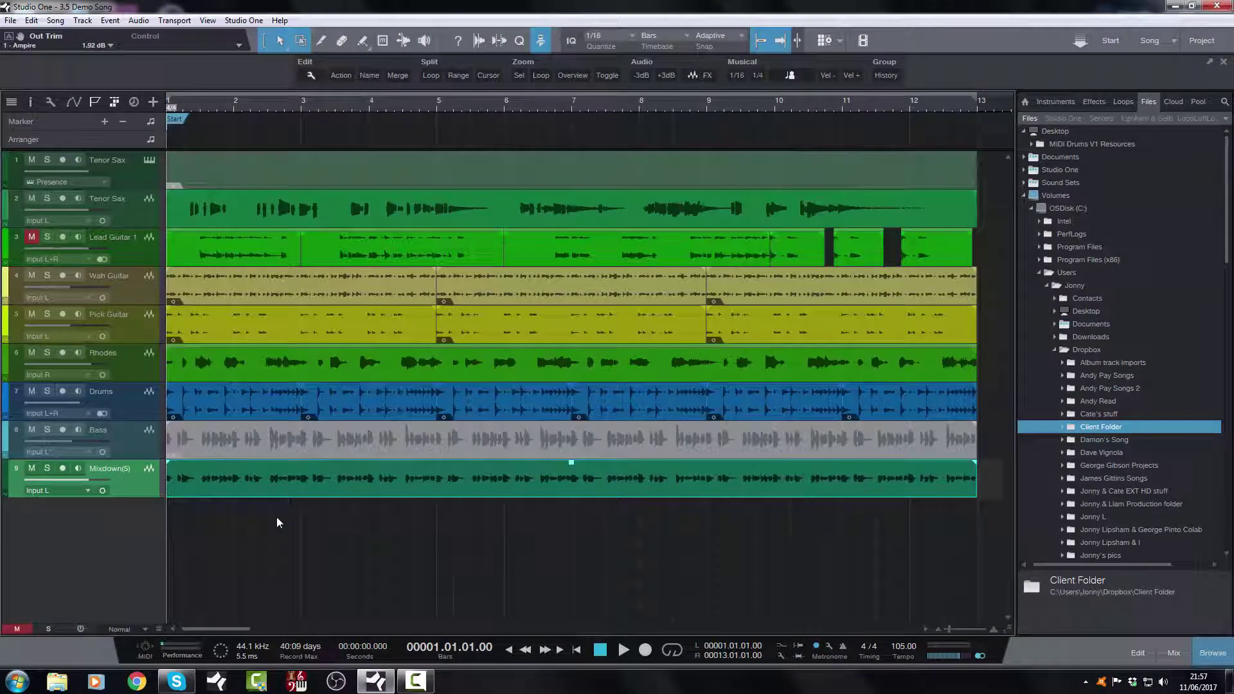
key(s)
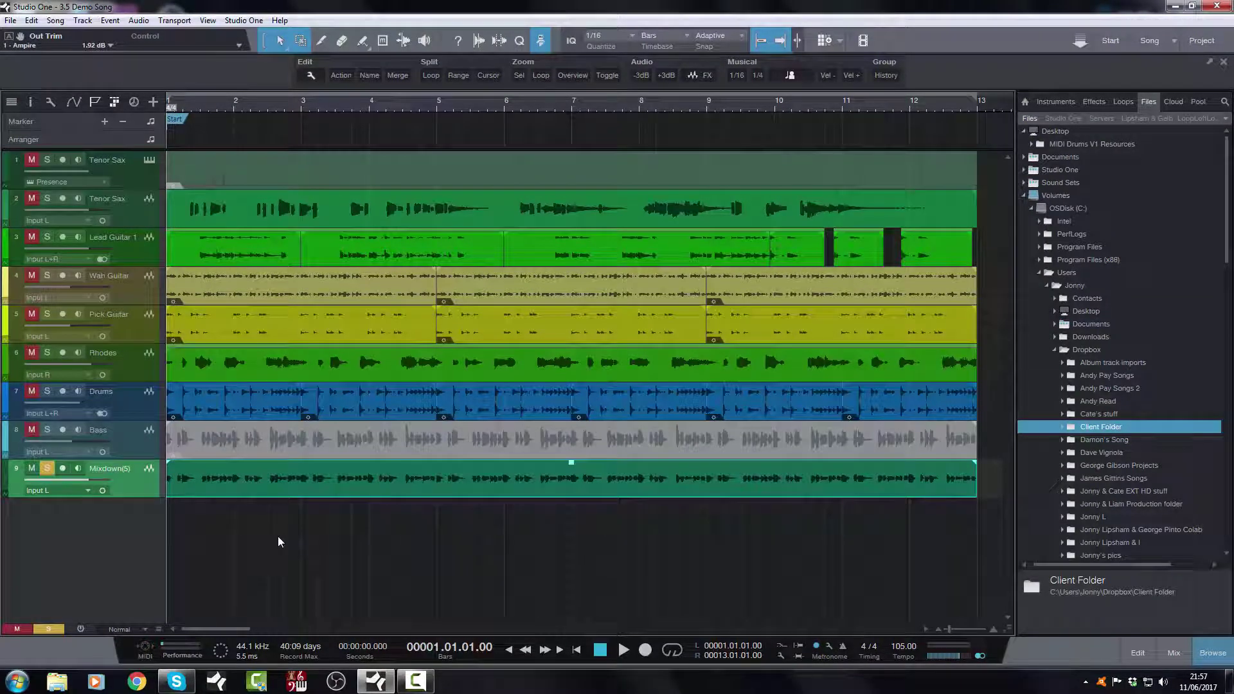
key(space)
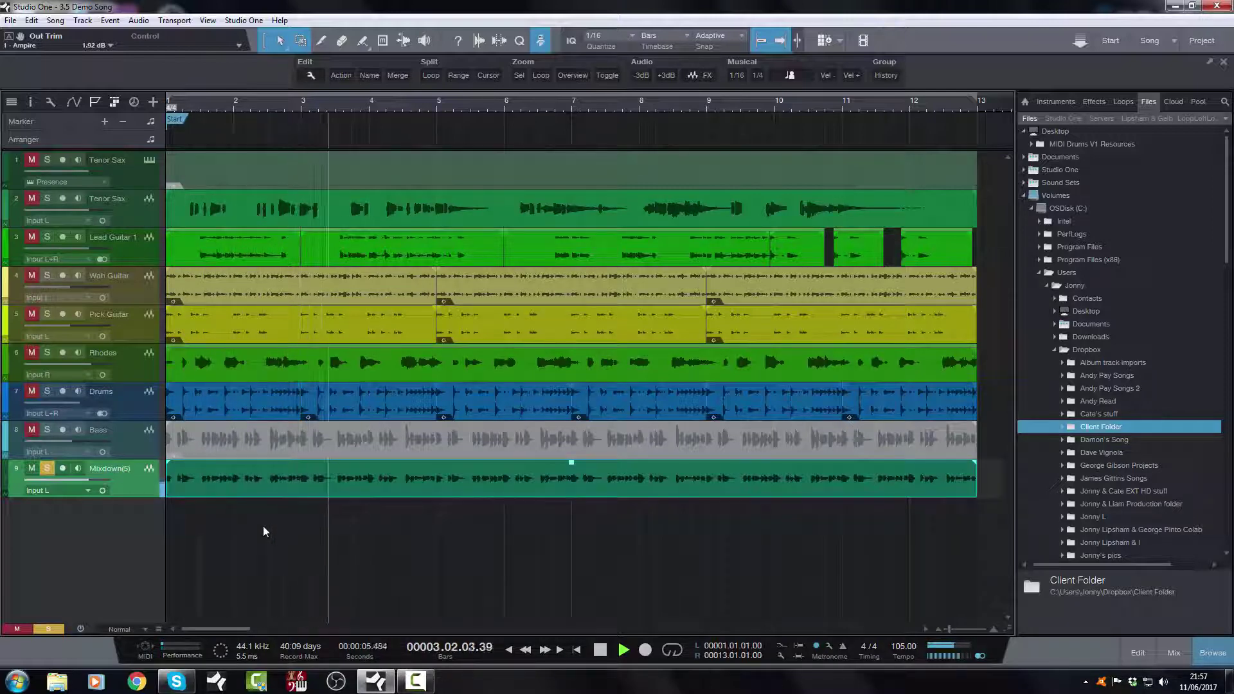
key(space)
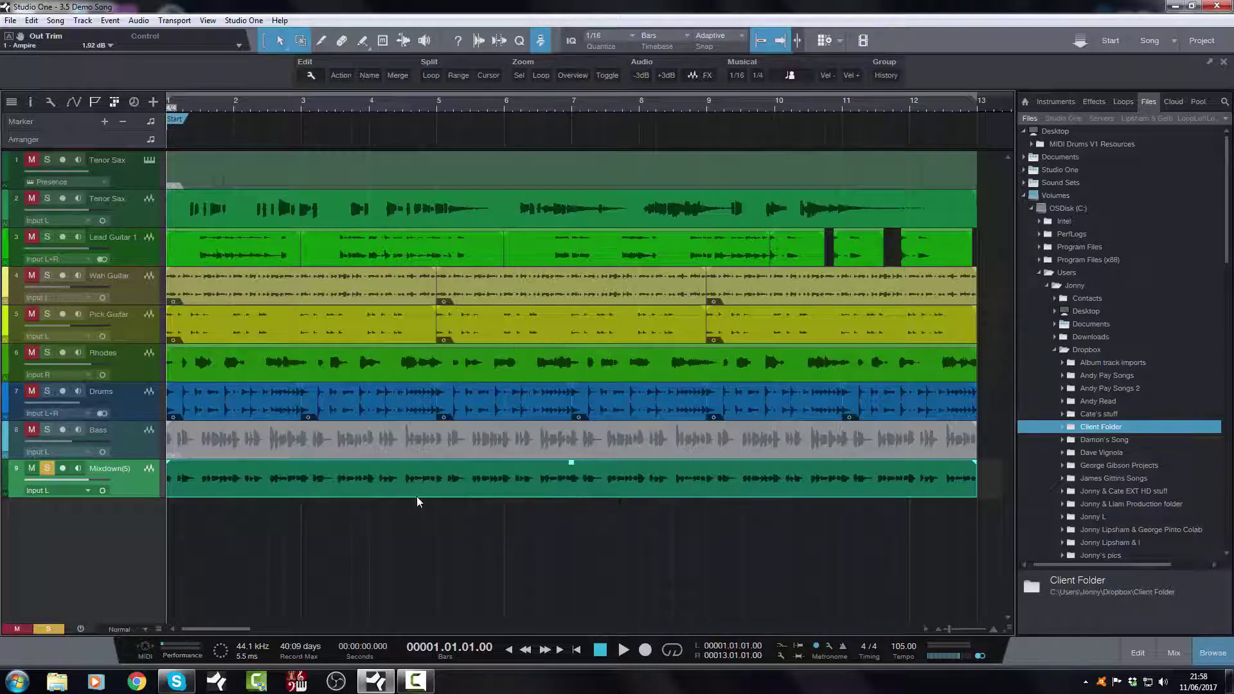
Rename track 9 to 'Bass Mixed'.
double_click(97, 469)
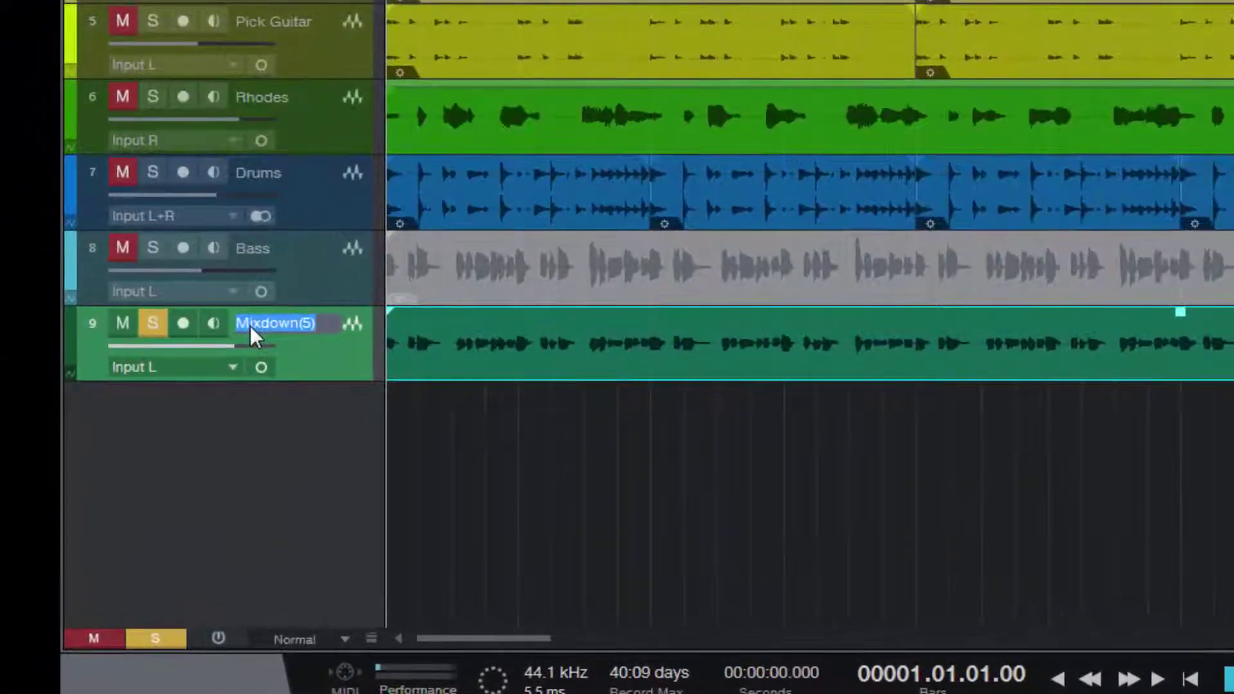
text(Bass)
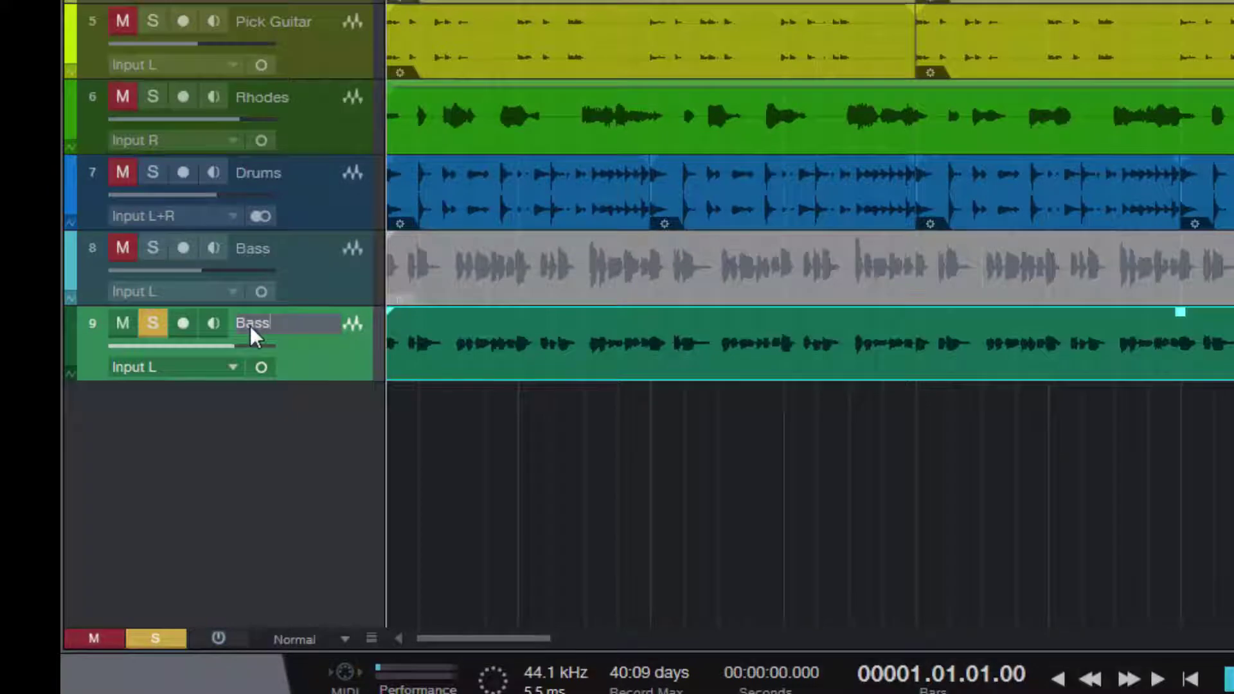
text( Mixed)
key(Return)
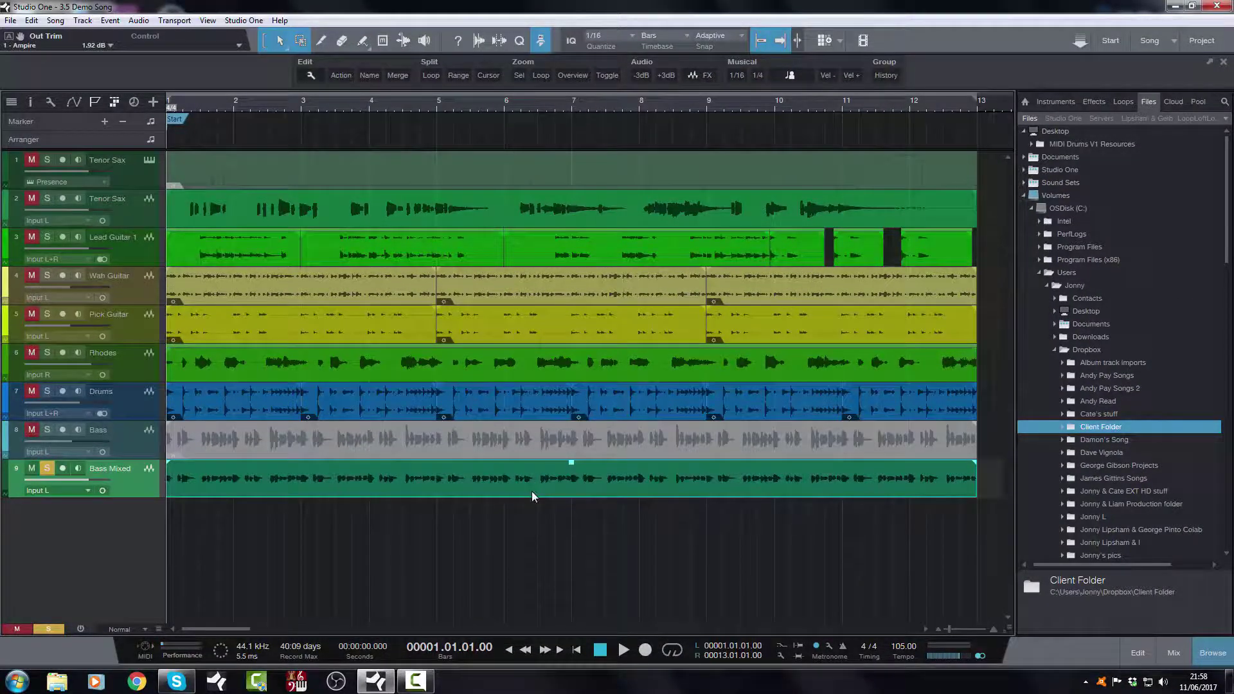
Export the Bass Mixed audio to Client Folder and rename the file 'Bass Mixed'.
drag(533, 485, 1074, 412)
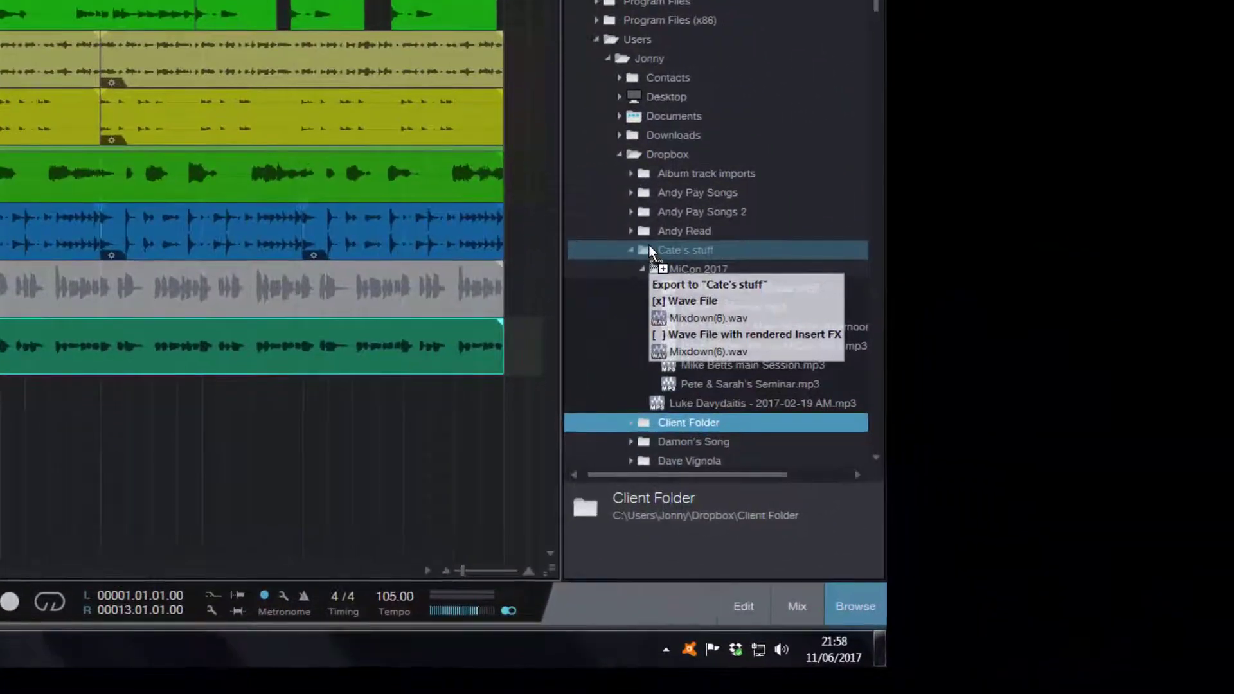
drag(649, 248, 652, 401)
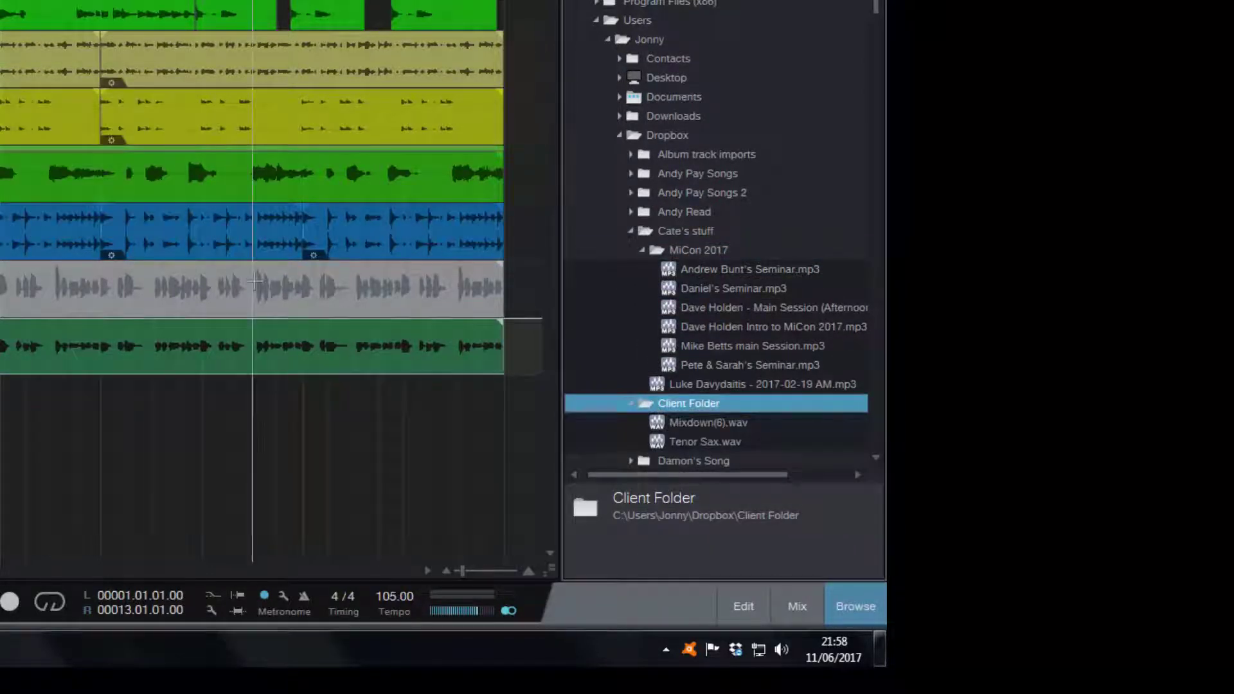
right_click(699, 428)
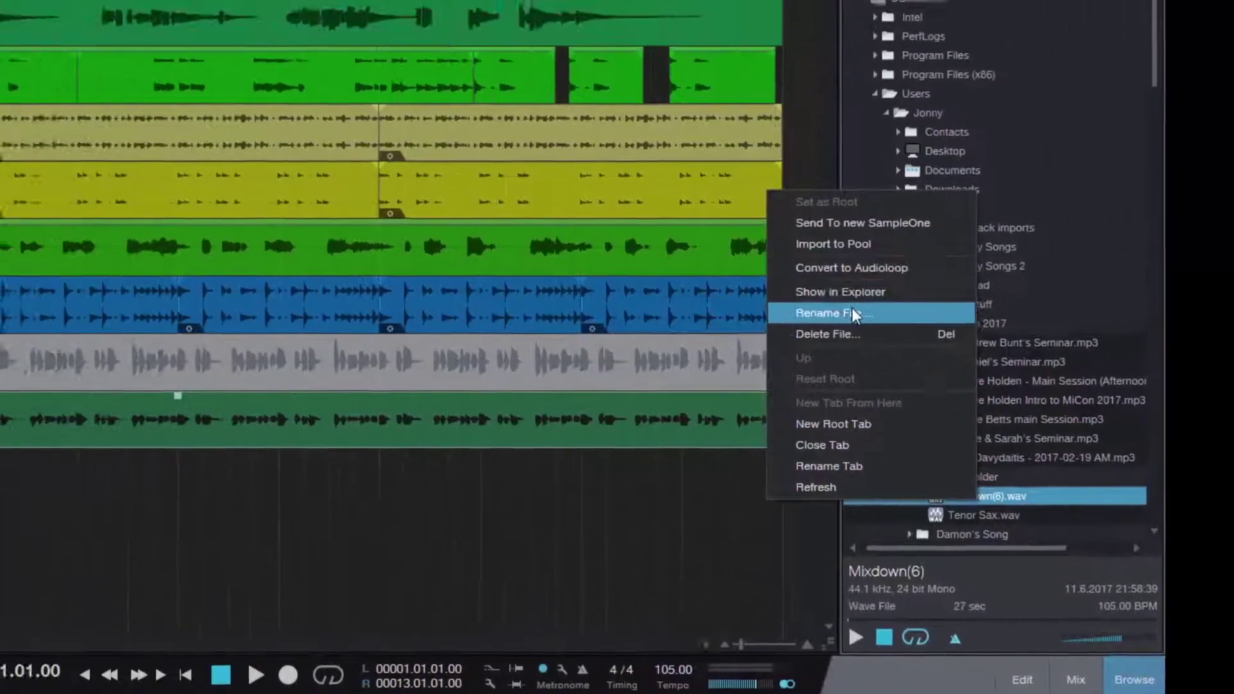
click(559, 239)
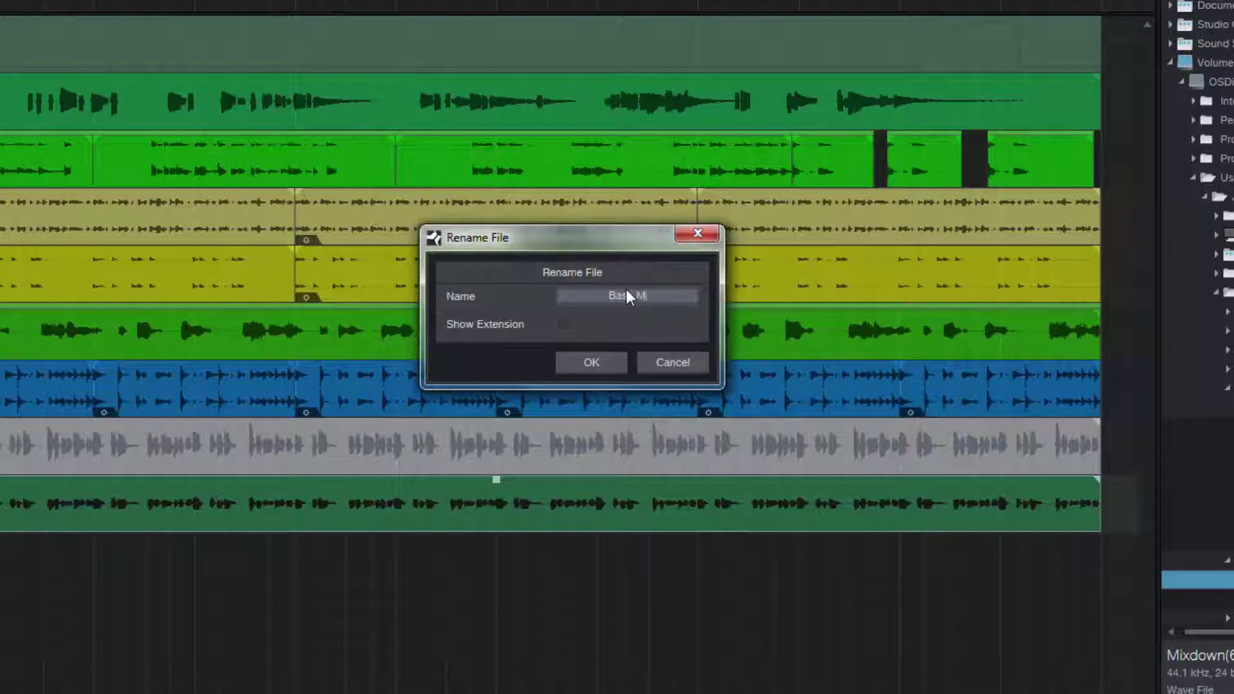
text(Bass Mixed)
key(Return)
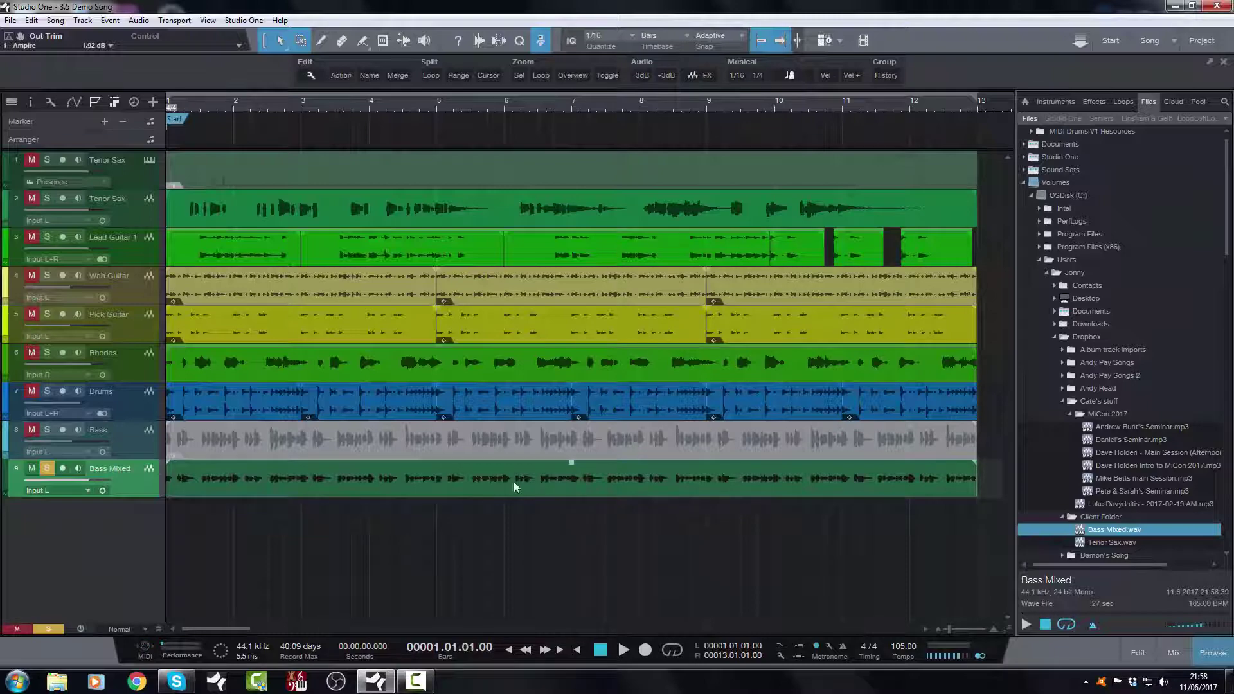
Collapse the MiCon 2017 and Cate's stuff folders in the Files browser.
right_click(352, 488)
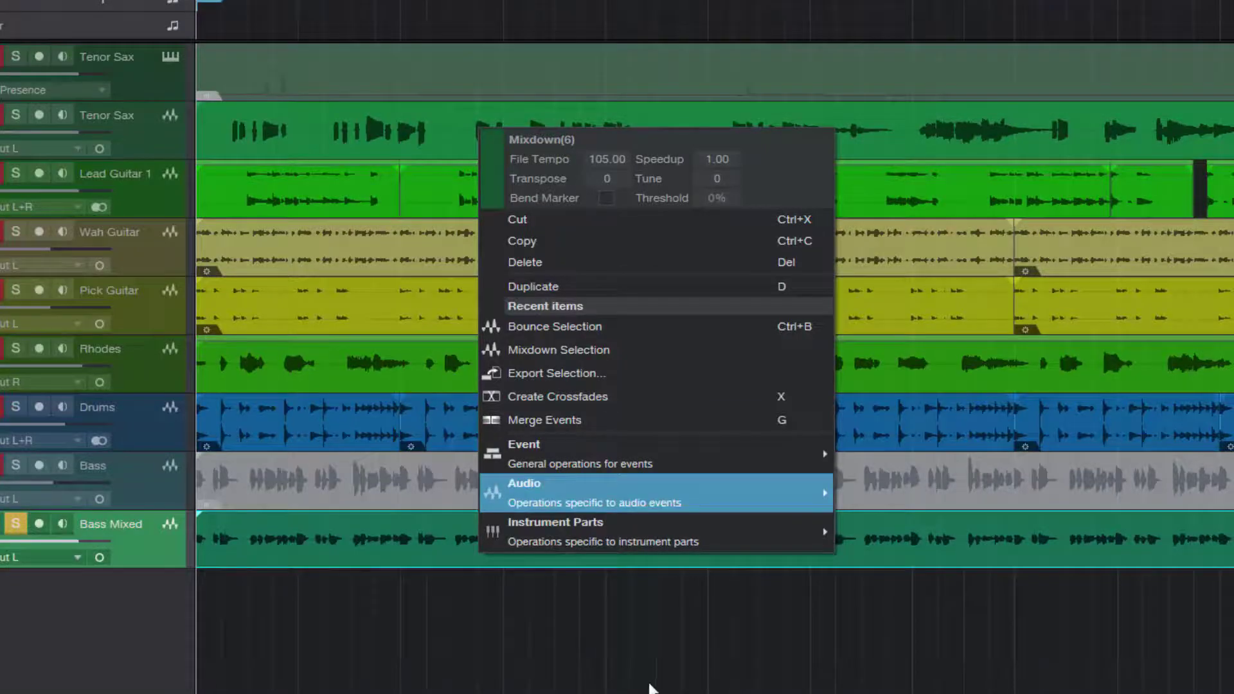
click(617, 668)
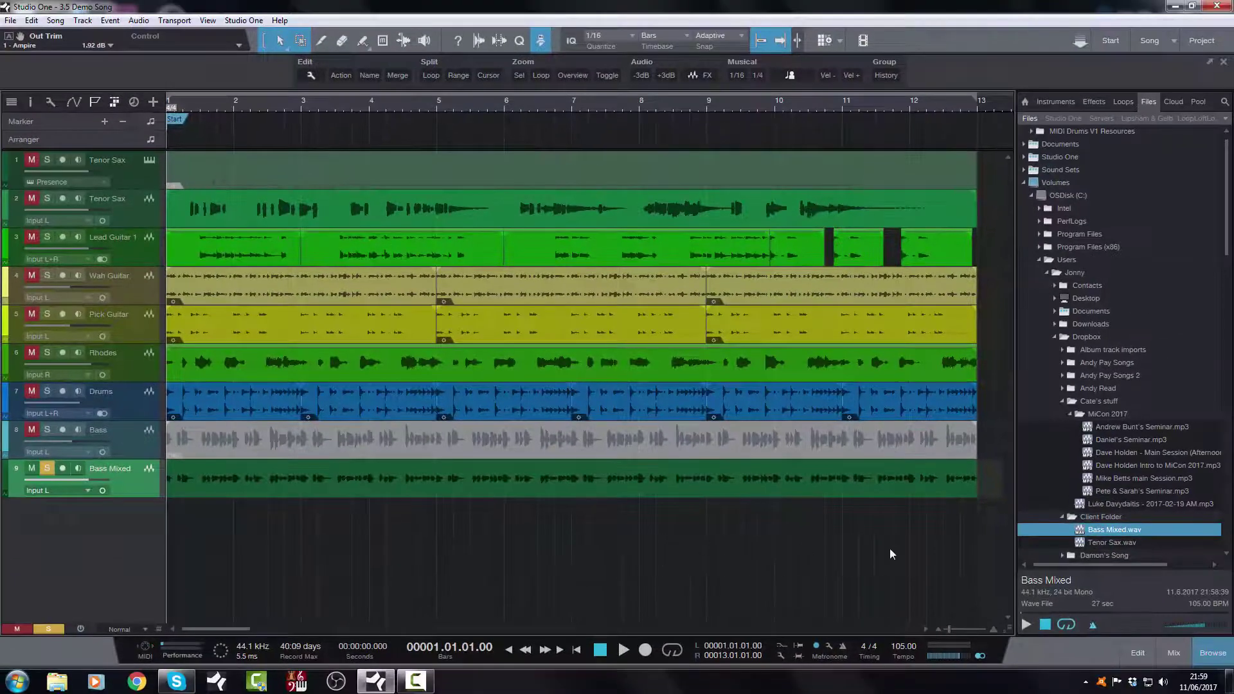
click(1072, 414)
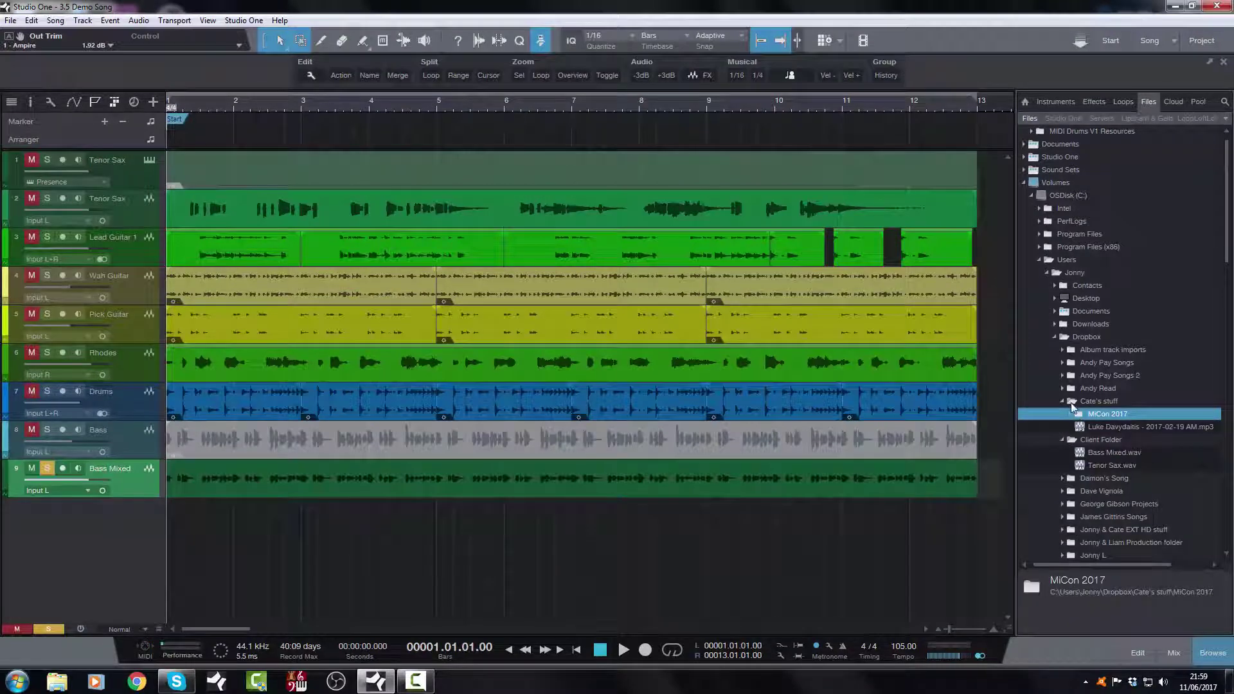
click(1063, 402)
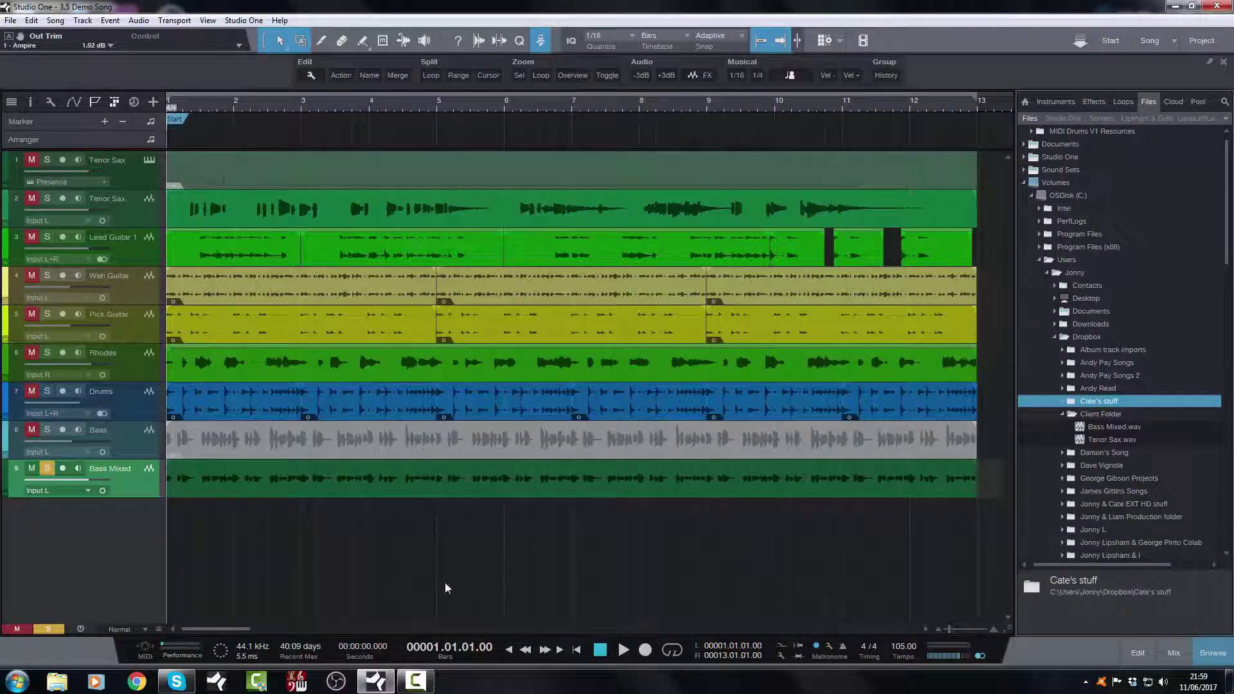